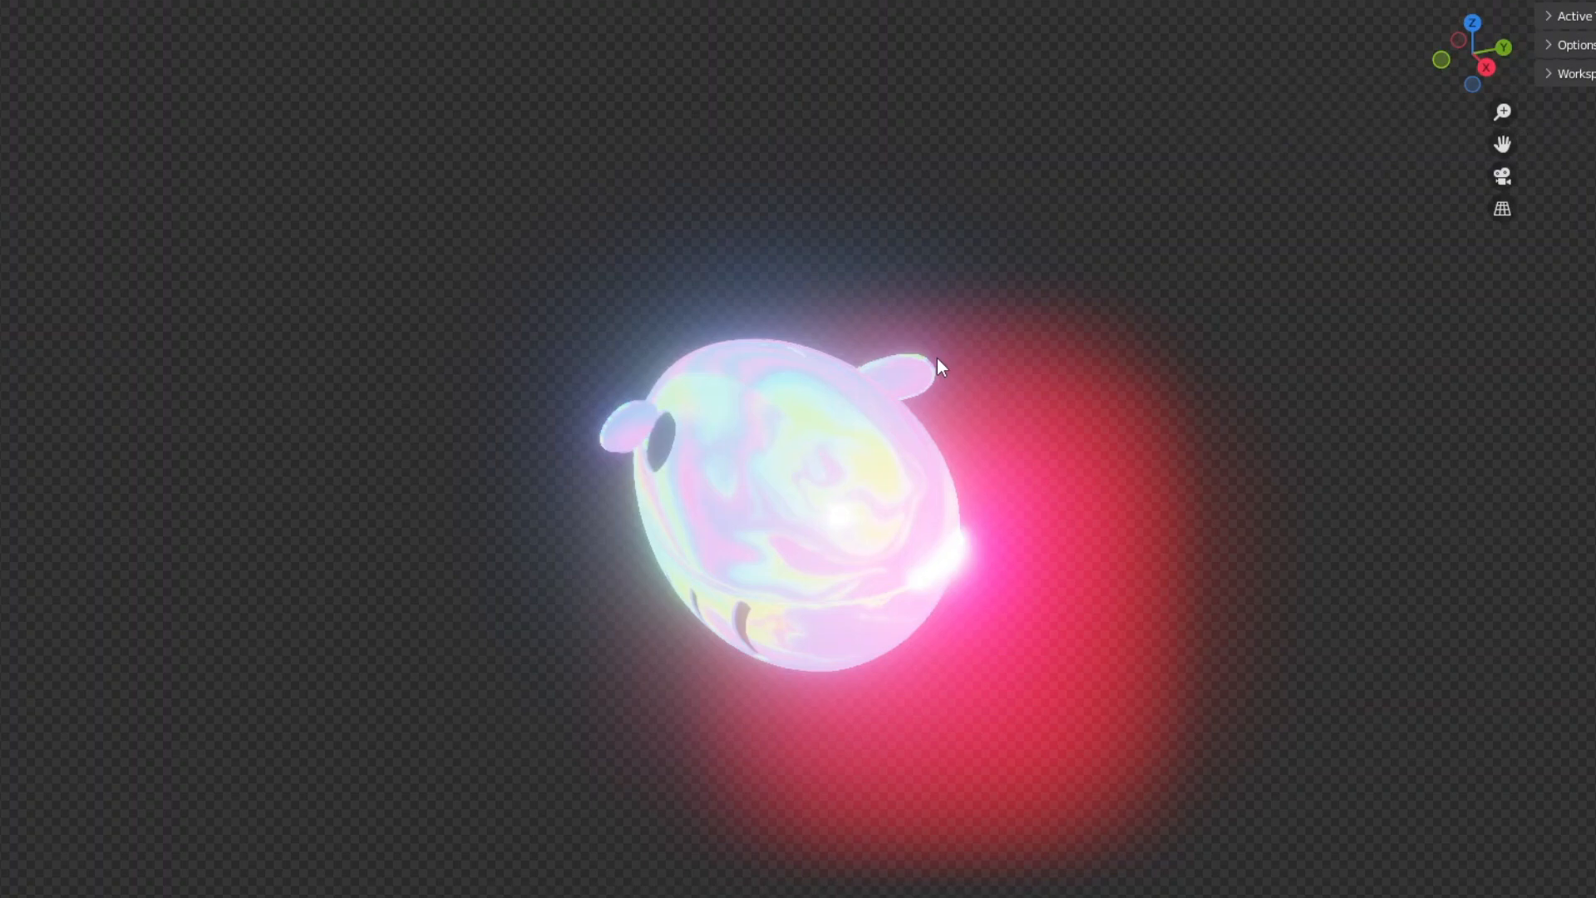
Swing the craft's top hatch open by 64.4° about its Z axis in Normal orientation.
{"action": "scroll", "coordinate": [936, 357], "scroll_direction": "up", "scroll_amount": 4}
{"action": "middle_click_drag", "start_coordinate": [936, 357], "coordinate": [888, 304]}
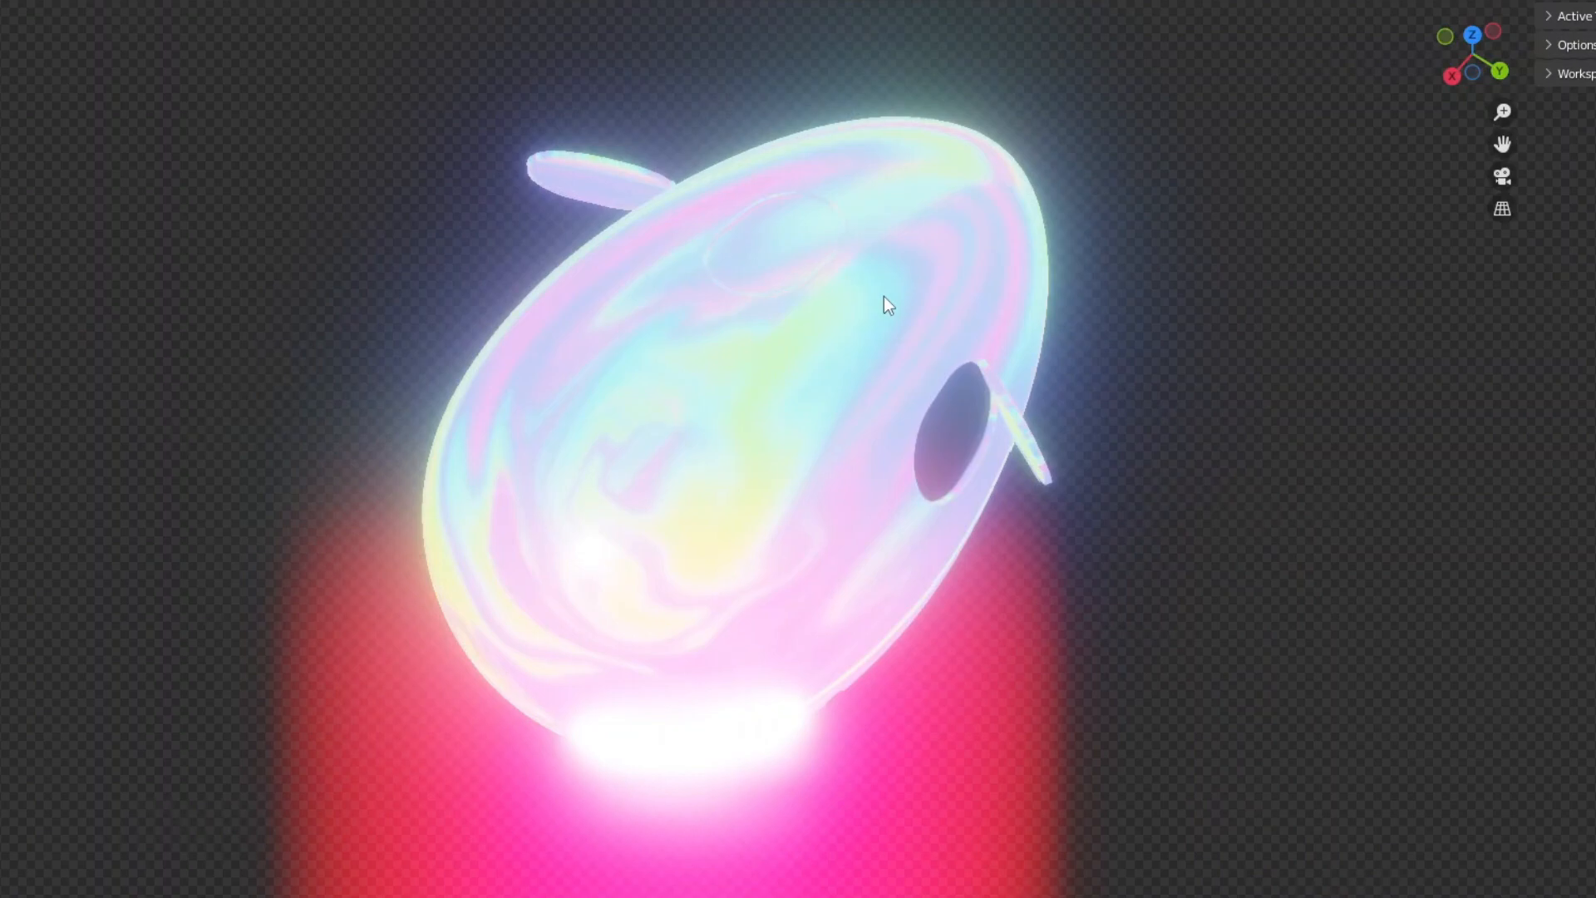
{"action": "middle_click_drag", "start_coordinate": [885, 296], "coordinate": [1191, 306]}
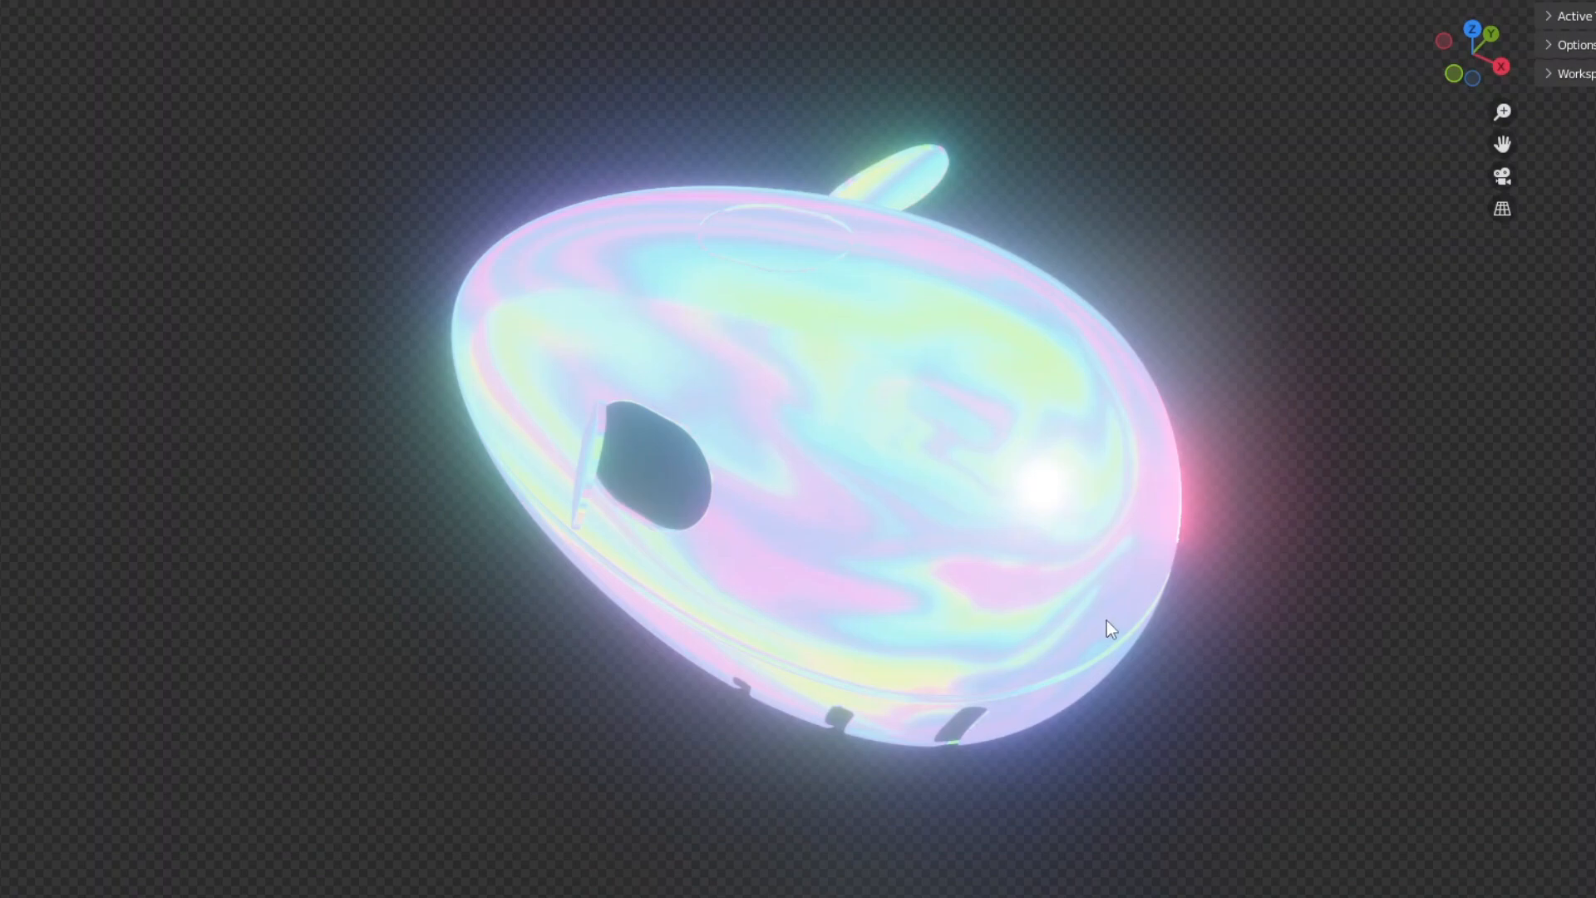
{"action": "middle_click_drag", "start_coordinate": [936, 609], "coordinate": [516, 551]}
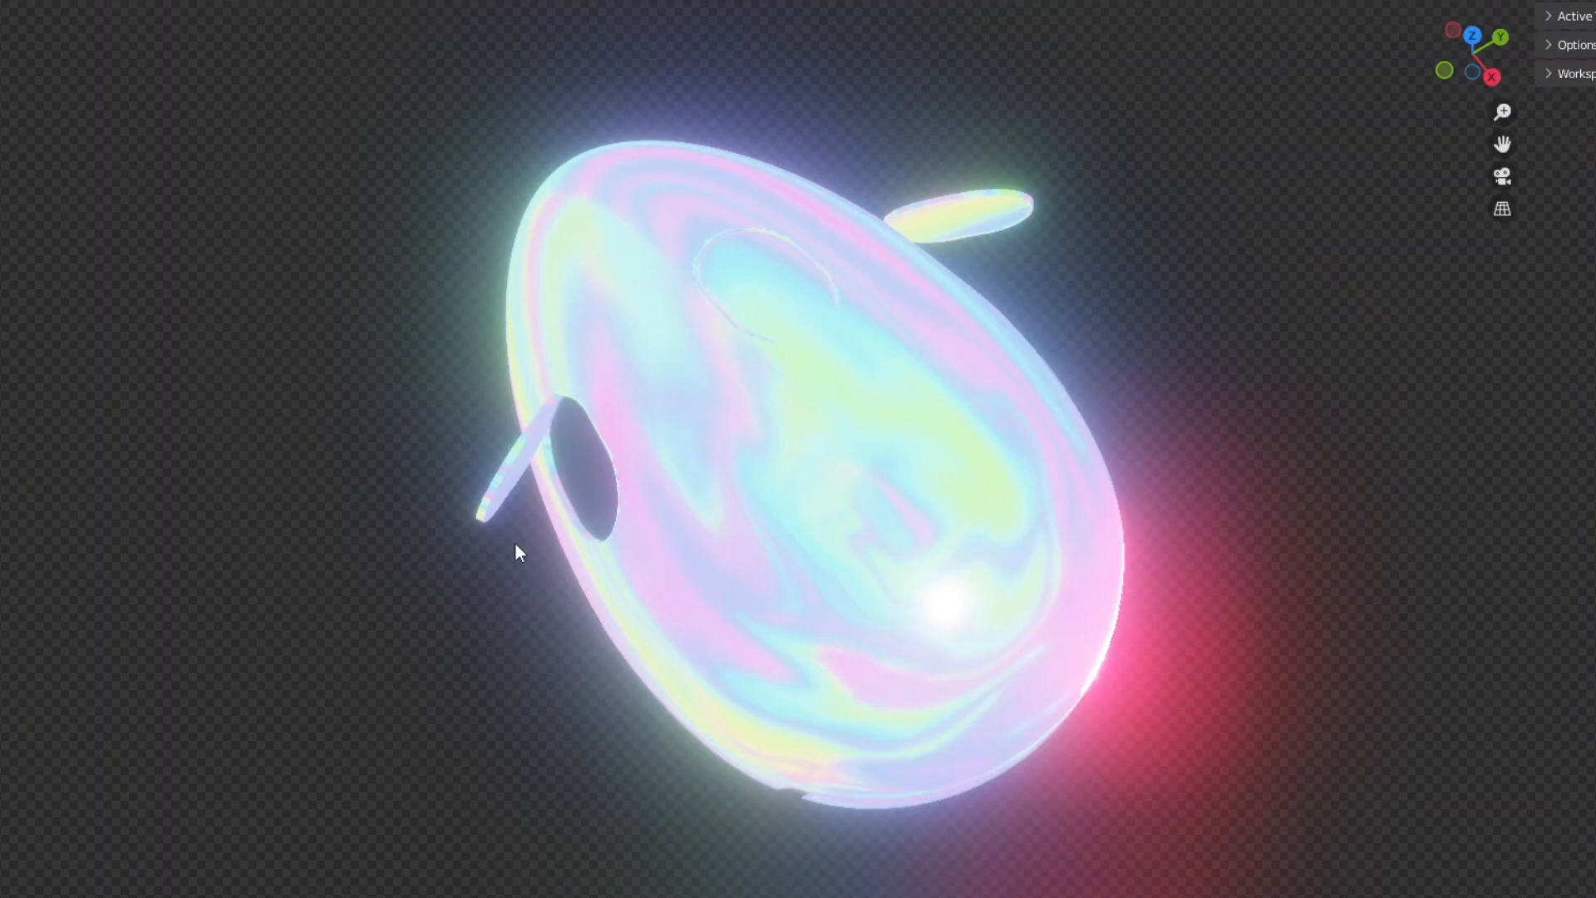
{"action": "middle_click_drag", "start_coordinate": [857, 463], "coordinate": [765, 179]}
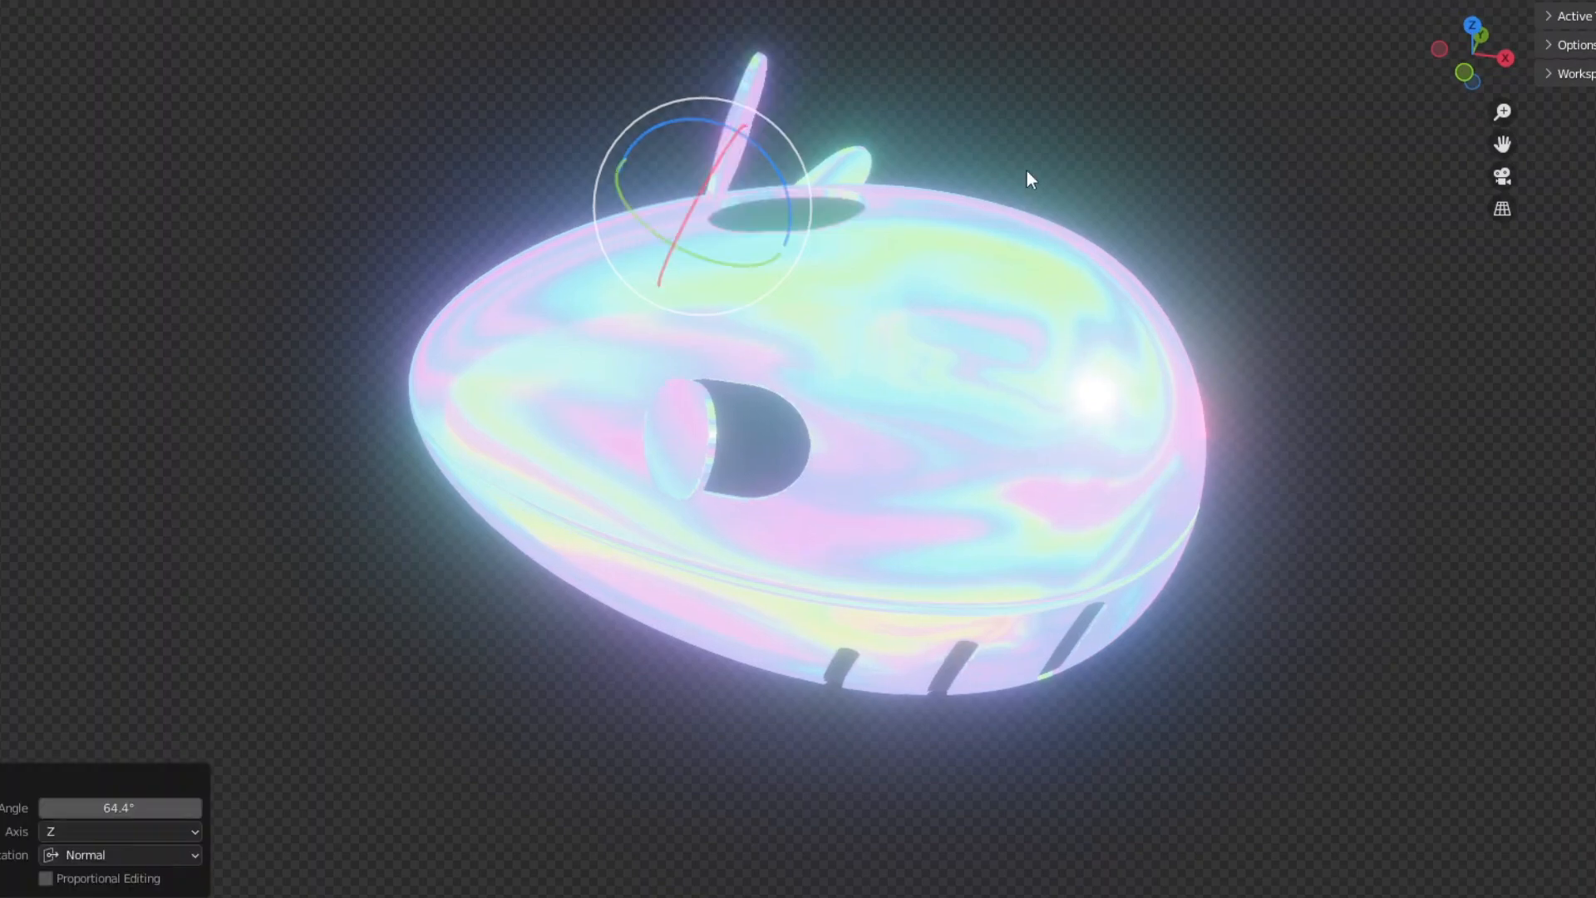
{"action": "middle_click_drag", "start_coordinate": [1026, 171], "coordinate": [1016, 166]}
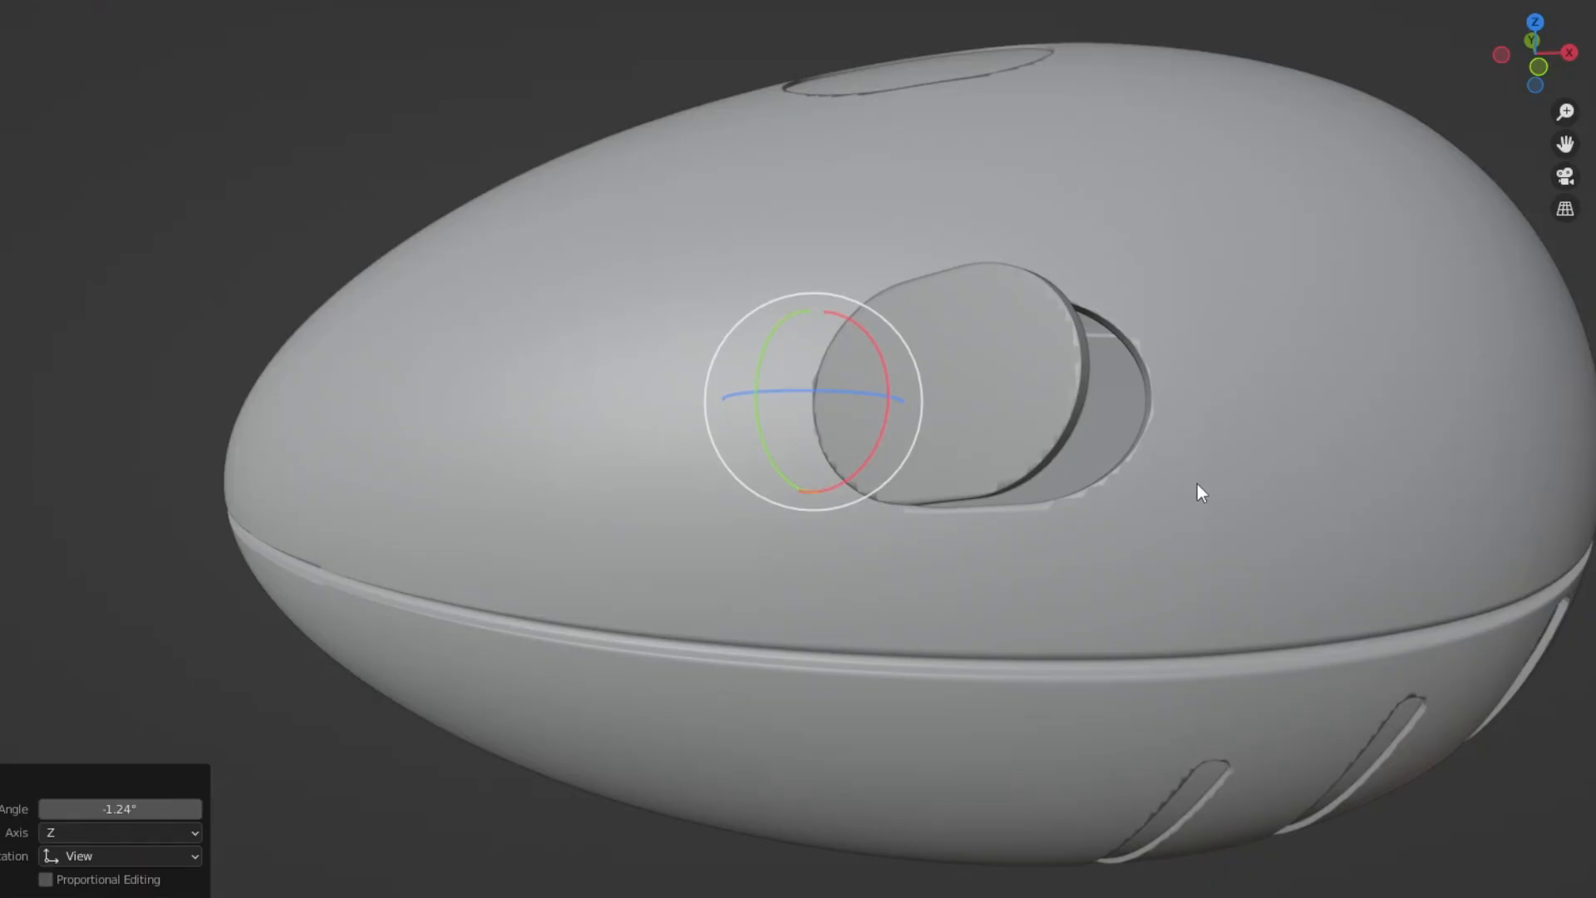
Swing the oval side door open by -55° about its local Z axis.
{"action": "middle_click_drag", "start_coordinate": [1197, 488], "coordinate": [1155, 490]}
{"action": "middle_click_drag", "start_coordinate": [1074, 459], "coordinate": [1041, 441]}
{"action": "scroll", "coordinate": [1041, 441], "scroll_direction": "up", "scroll_amount": 6}
{"action": "middle_click_drag", "start_coordinate": [910, 445], "coordinate": [1000, 500], "text": "shift"}
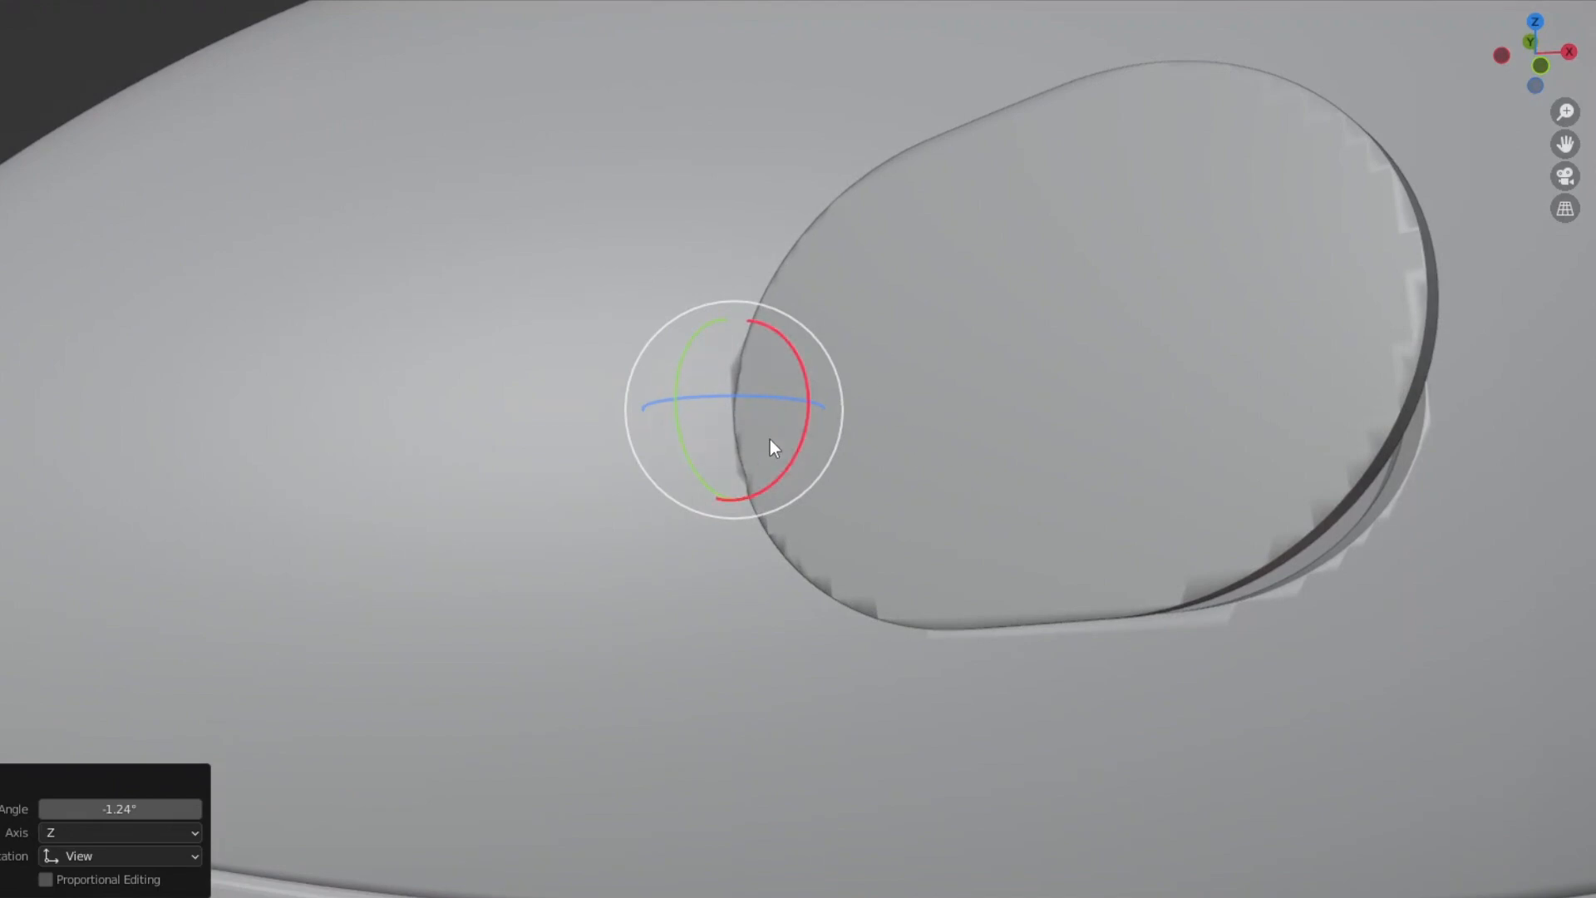
{"action": "left_click_drag", "start_coordinate": [732, 406], "coordinate": [703, 409]}
{"action": "middle_click_drag", "start_coordinate": [702, 409], "coordinate": [773, 289]}
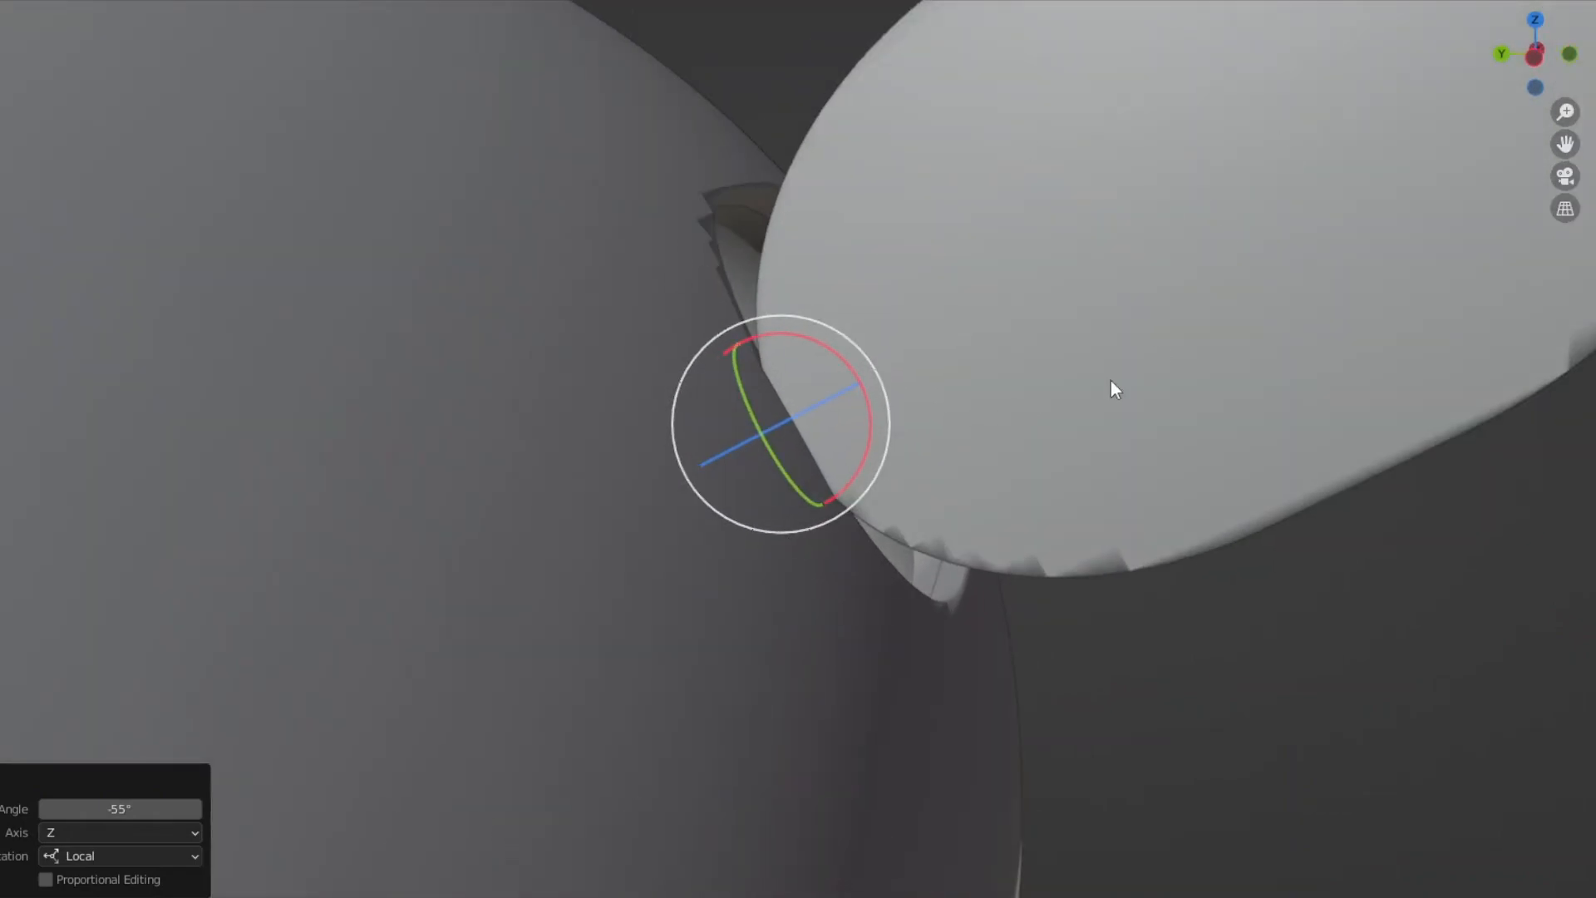
Try moving the open side door away from the hull along its local Y axis.
{"action": "key", "text": "shift+space"}
{"action": "key", "text": "g"}
{"action": "left_click_drag", "start_coordinate": [729, 451], "coordinate": [840, 360]}
{"action": "key", "text": "ctrl+z"}
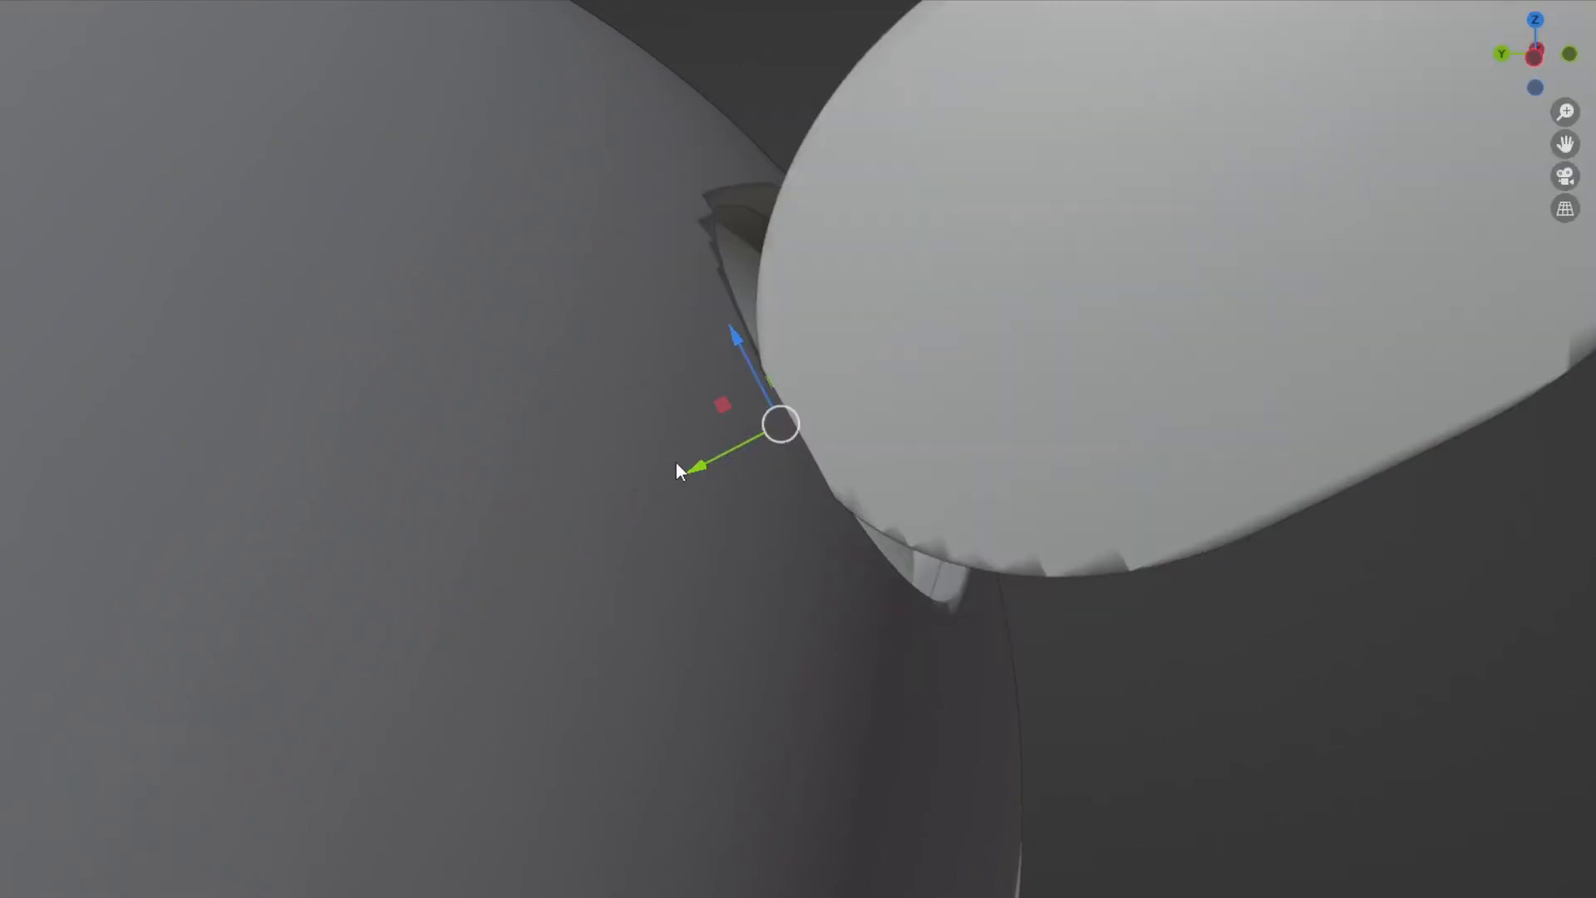
{"action": "mouse_move", "coordinate": [698, 466]}
{"action": "left_mouse_down"}
{"action": "mouse_move", "coordinate": [730, 456]}
{"action": "mouse_move", "coordinate": [720, 464]}
{"action": "left_mouse_up"}
{"action": "key", "text": "ctrl+z"}
{"action": "key", "text": "ctrl+shift+z"}
Try swinging the side door further open about its hinge edge, and undo the extra rotations.
{"action": "scroll", "coordinate": [810, 431], "scroll_direction": "down", "scroll_amount": 5}
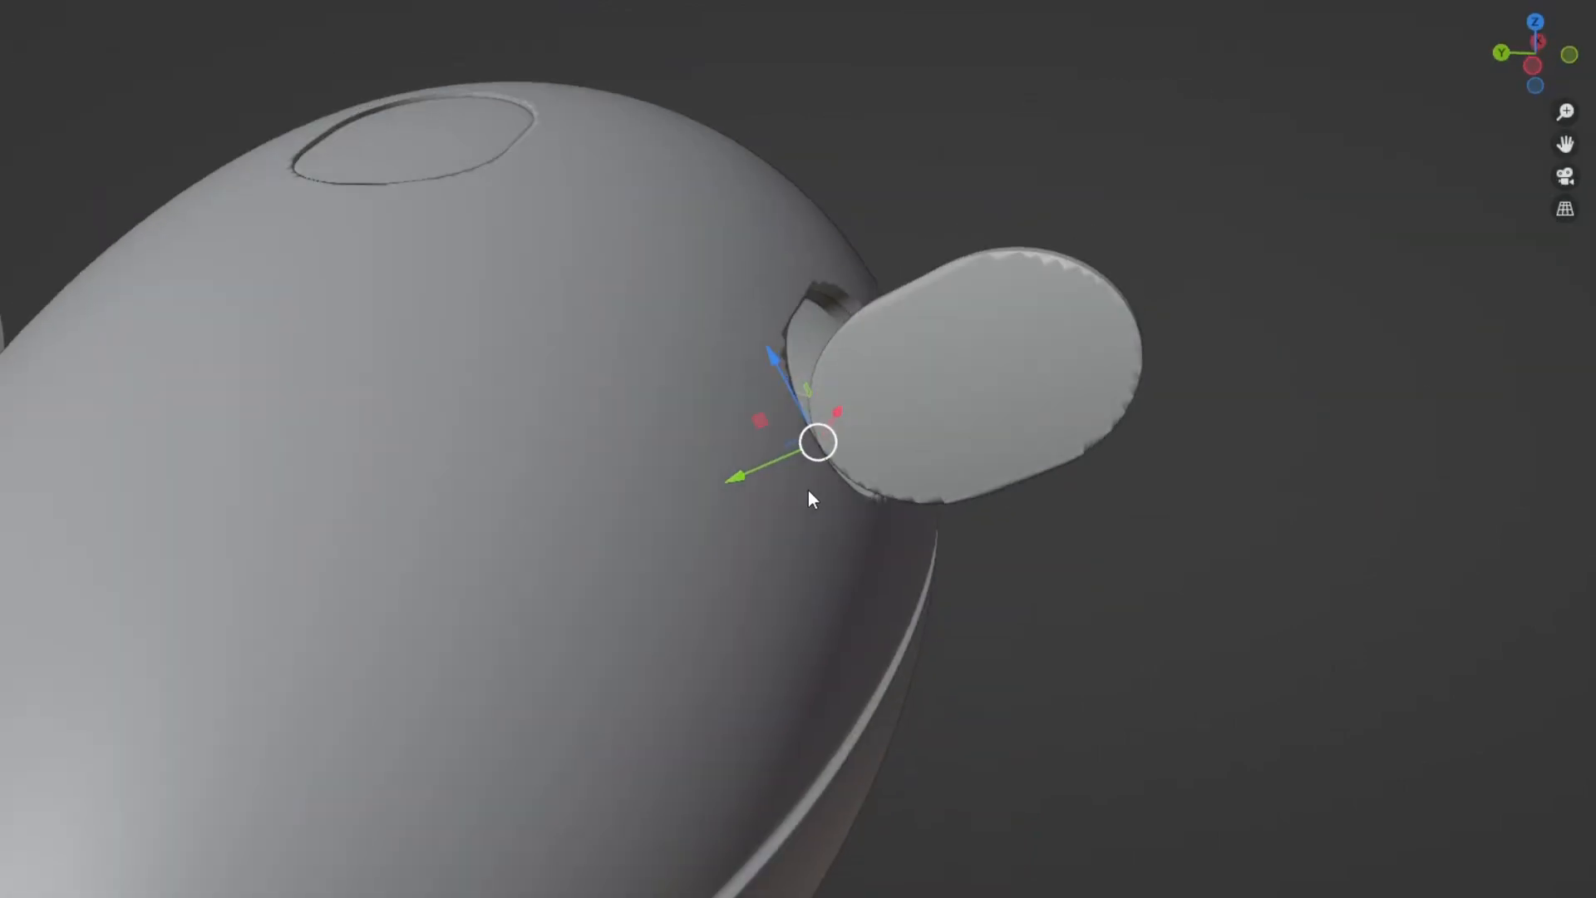
{"action": "scroll", "coordinate": [811, 482], "scroll_direction": "up", "scroll_amount": 5}
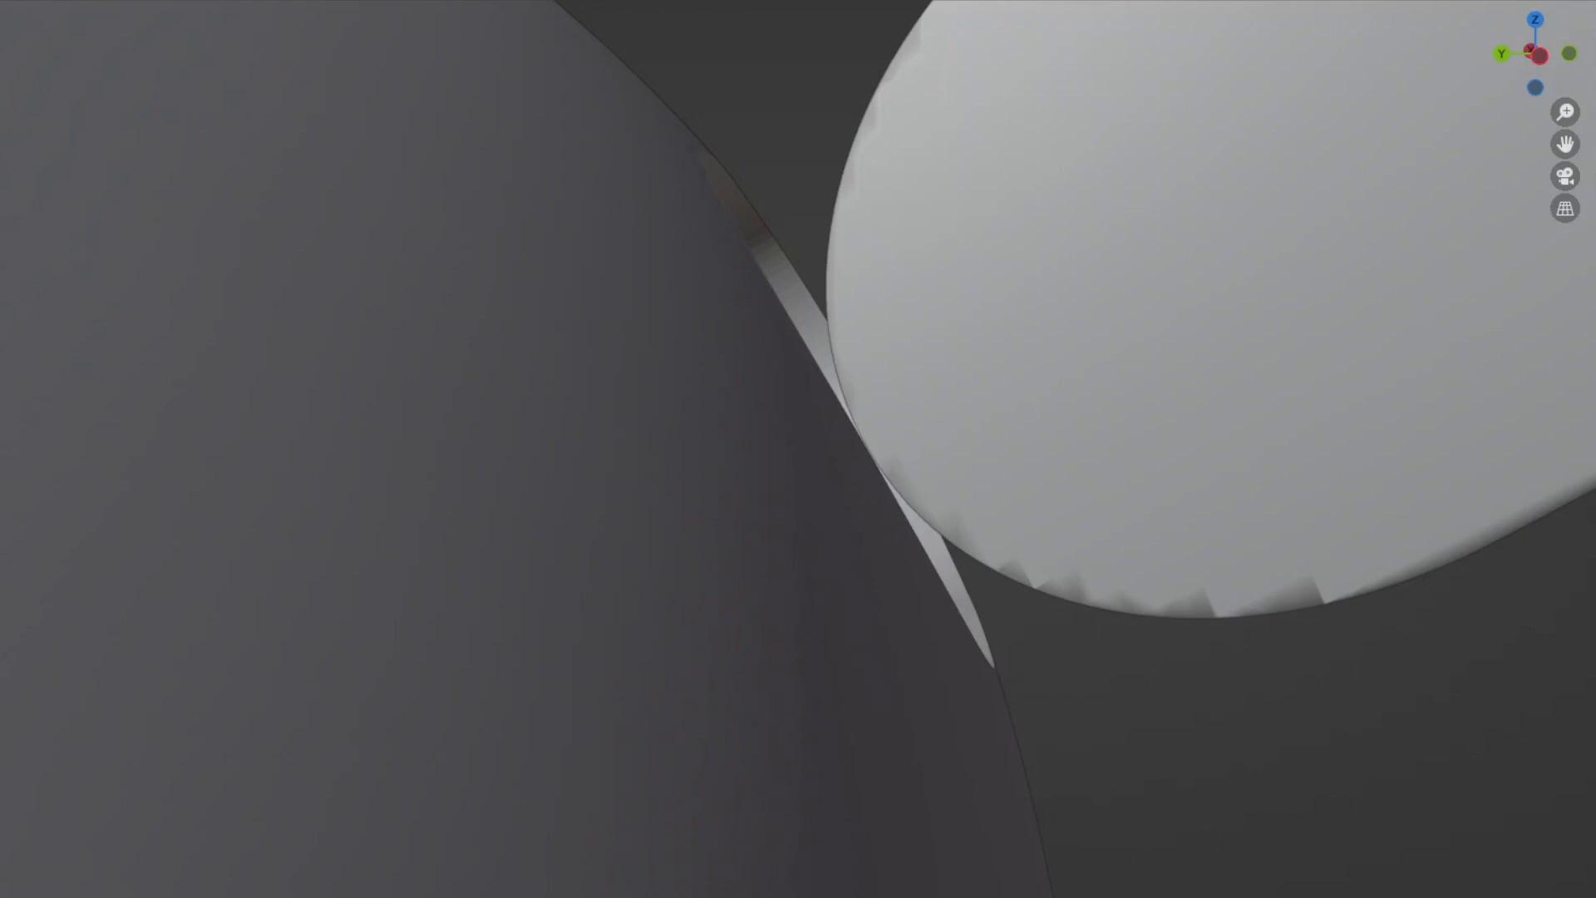
{"action": "middle_click_drag", "start_coordinate": [798, 445], "coordinate": [580, 571]}
{"action": "scroll", "coordinate": [580, 571], "scroll_direction": "down", "scroll_amount": 6}
{"action": "scroll", "coordinate": [784, 431], "scroll_direction": "up", "scroll_amount": 2}
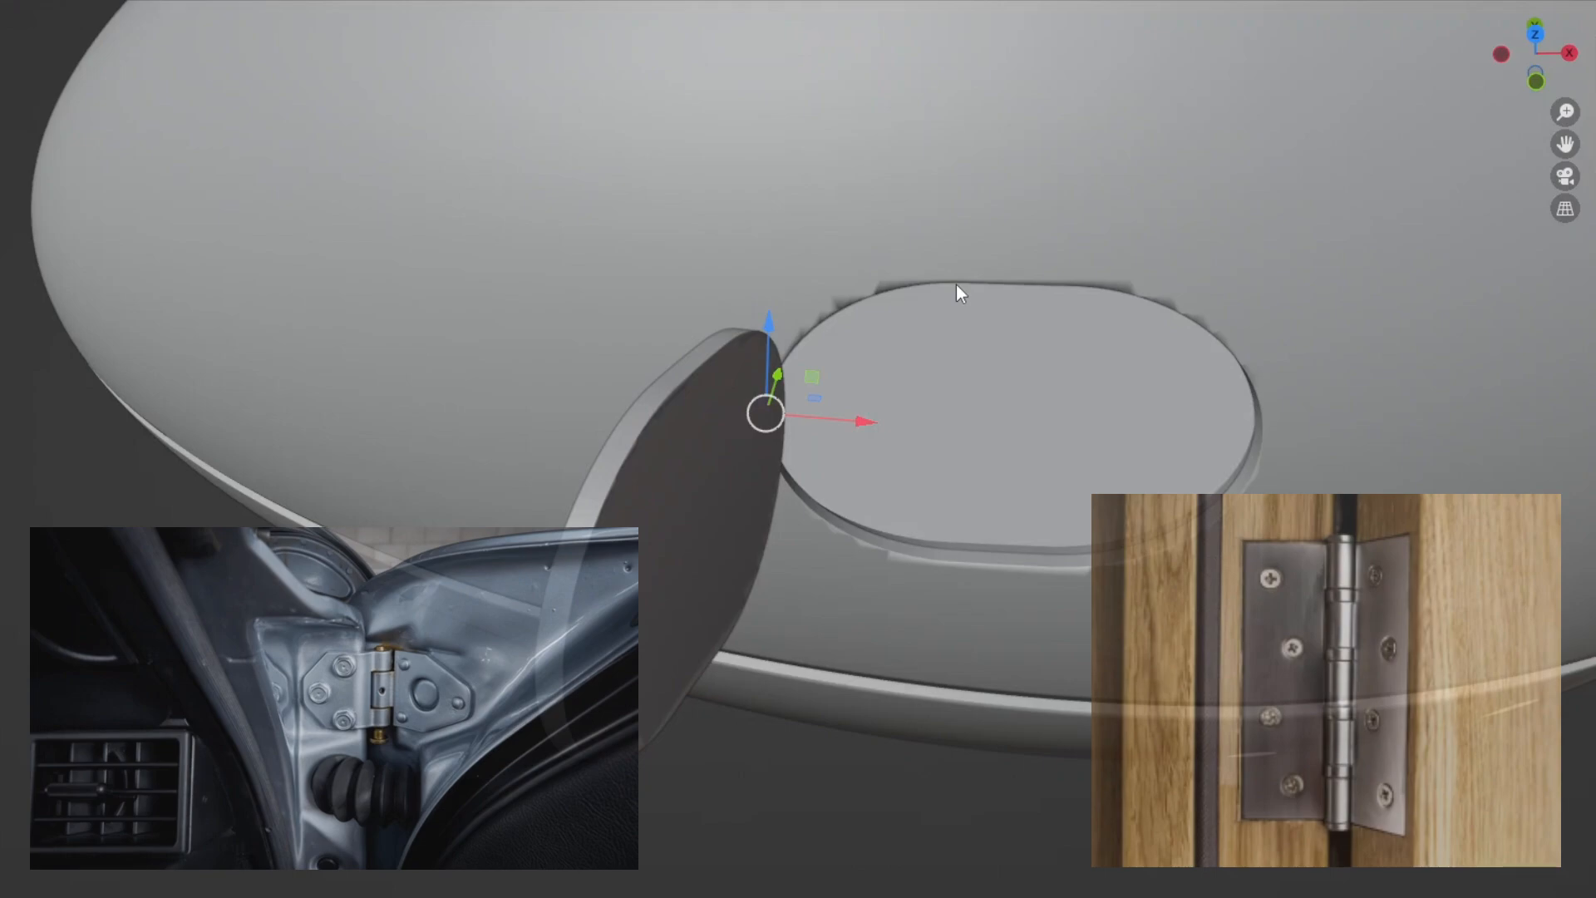
{"action": "key", "text": "r"}
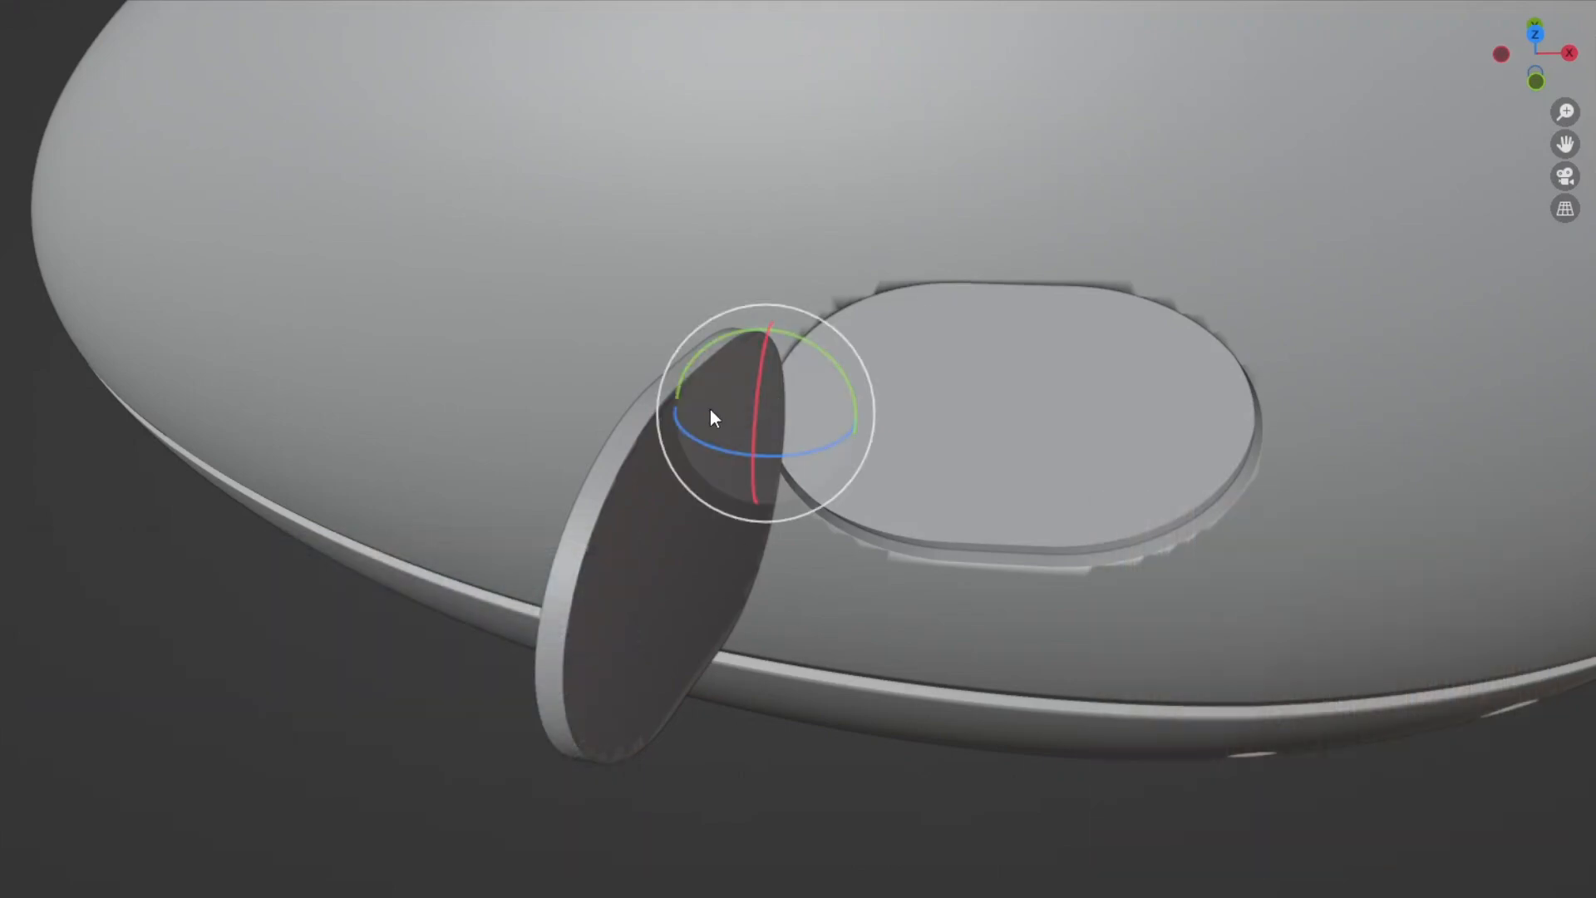
{"action": "left_click_drag", "start_coordinate": [770, 456], "coordinate": [848, 453]}
{"action": "key", "text": "ctrl+z"}
{"action": "middle_click_drag", "start_coordinate": [840, 427], "coordinate": [655, 437]}
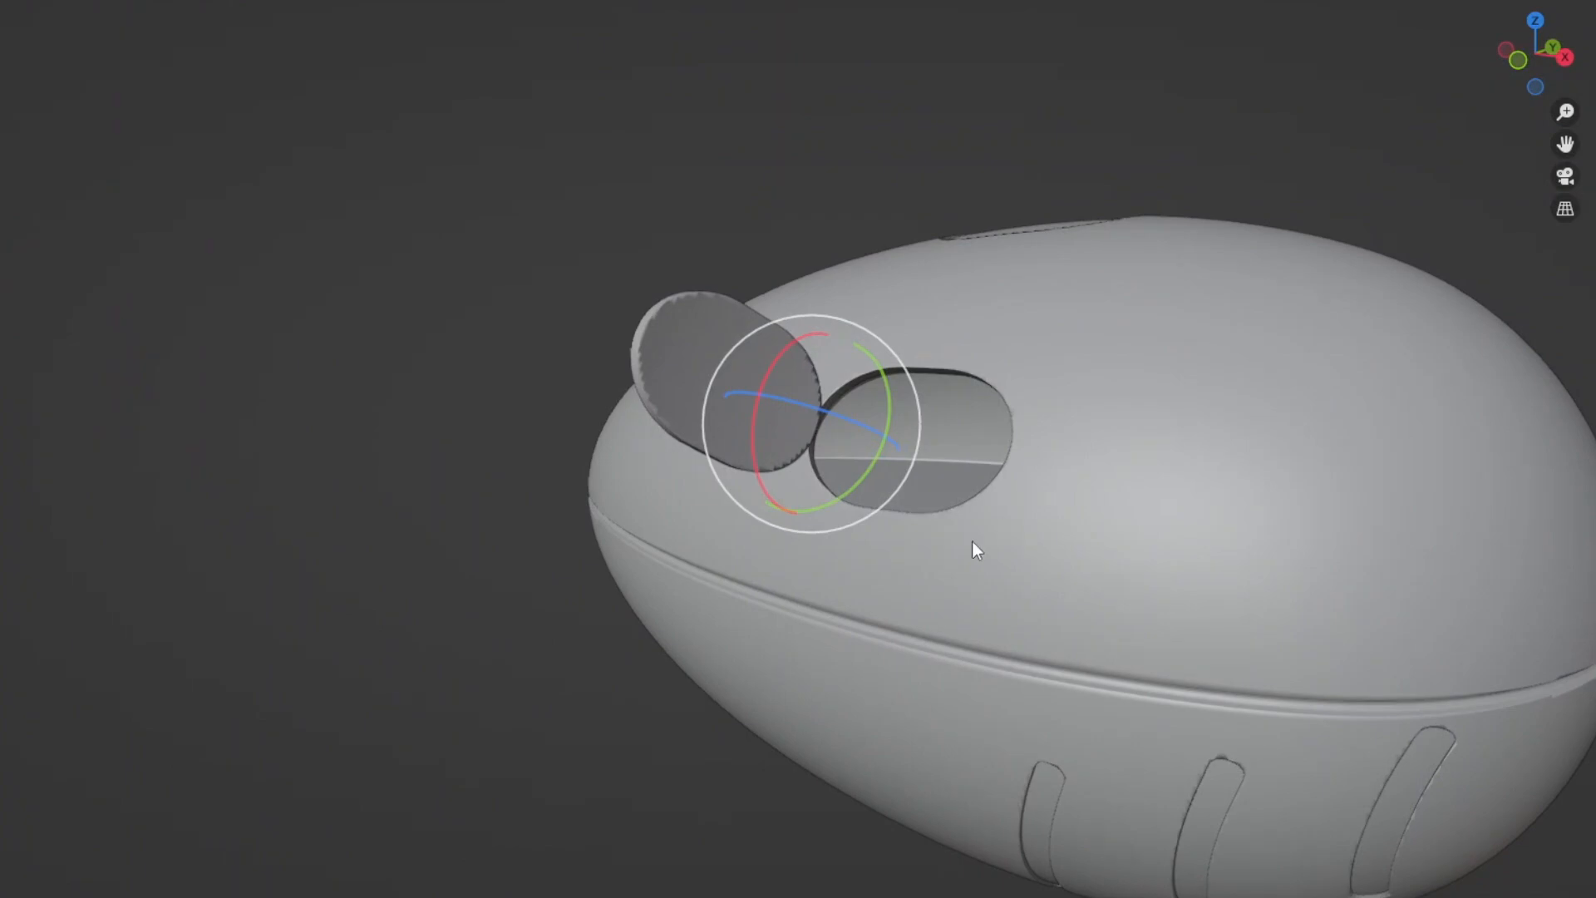
{"action": "middle_click_drag", "start_coordinate": [971, 540], "coordinate": [971, 381], "text": "ctrl"}
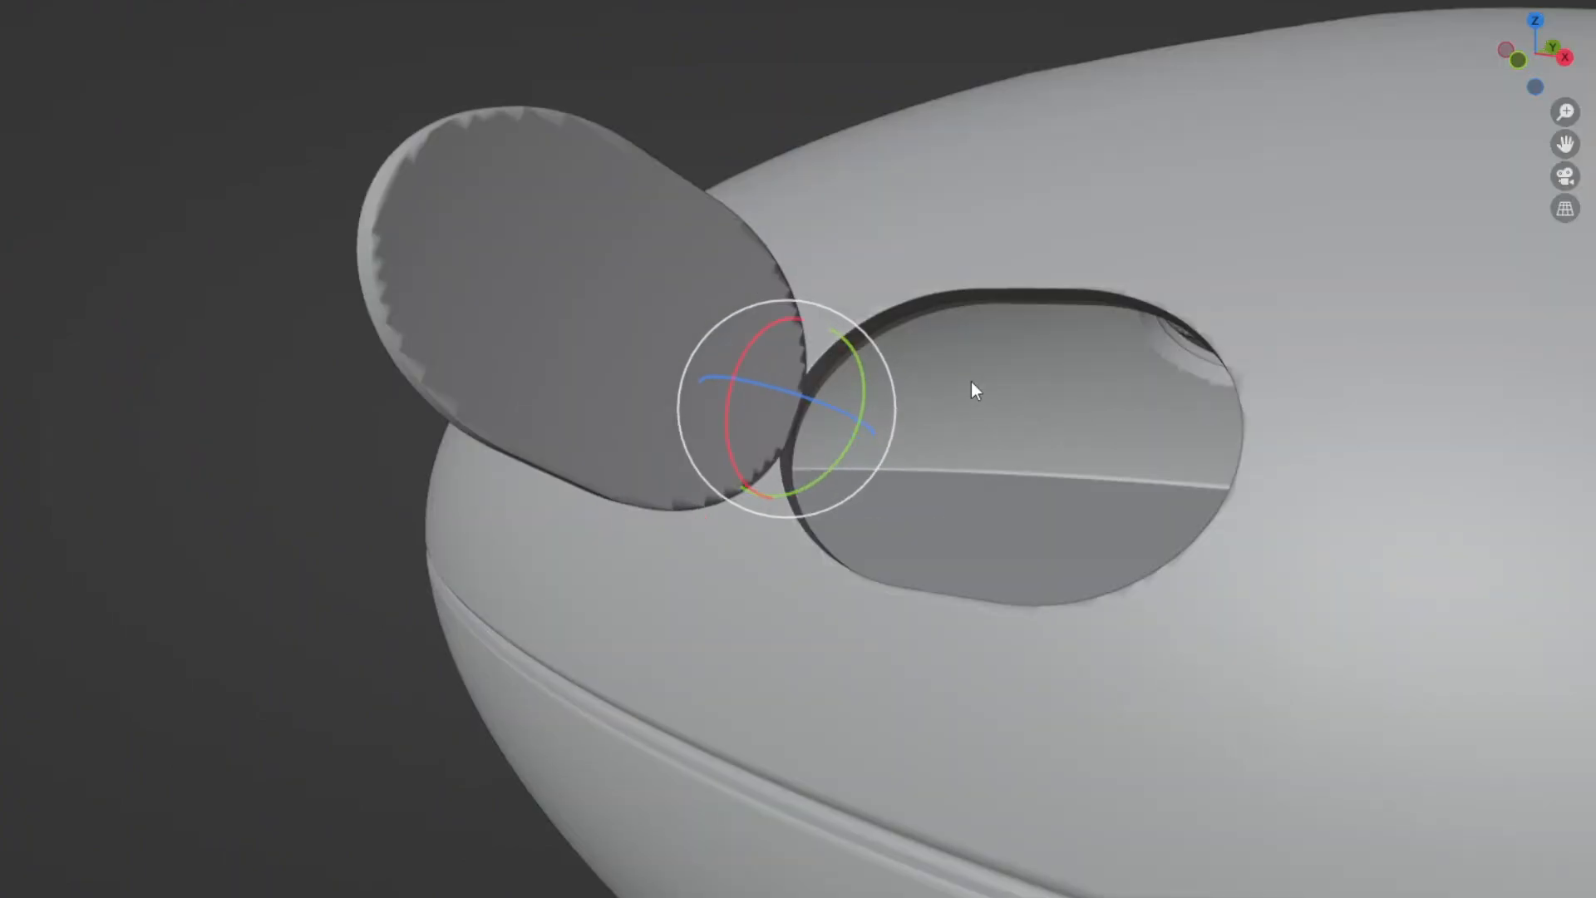
{"action": "key", "text": "ctrl+z"}
{"action": "key", "text": "ctrl+z"}
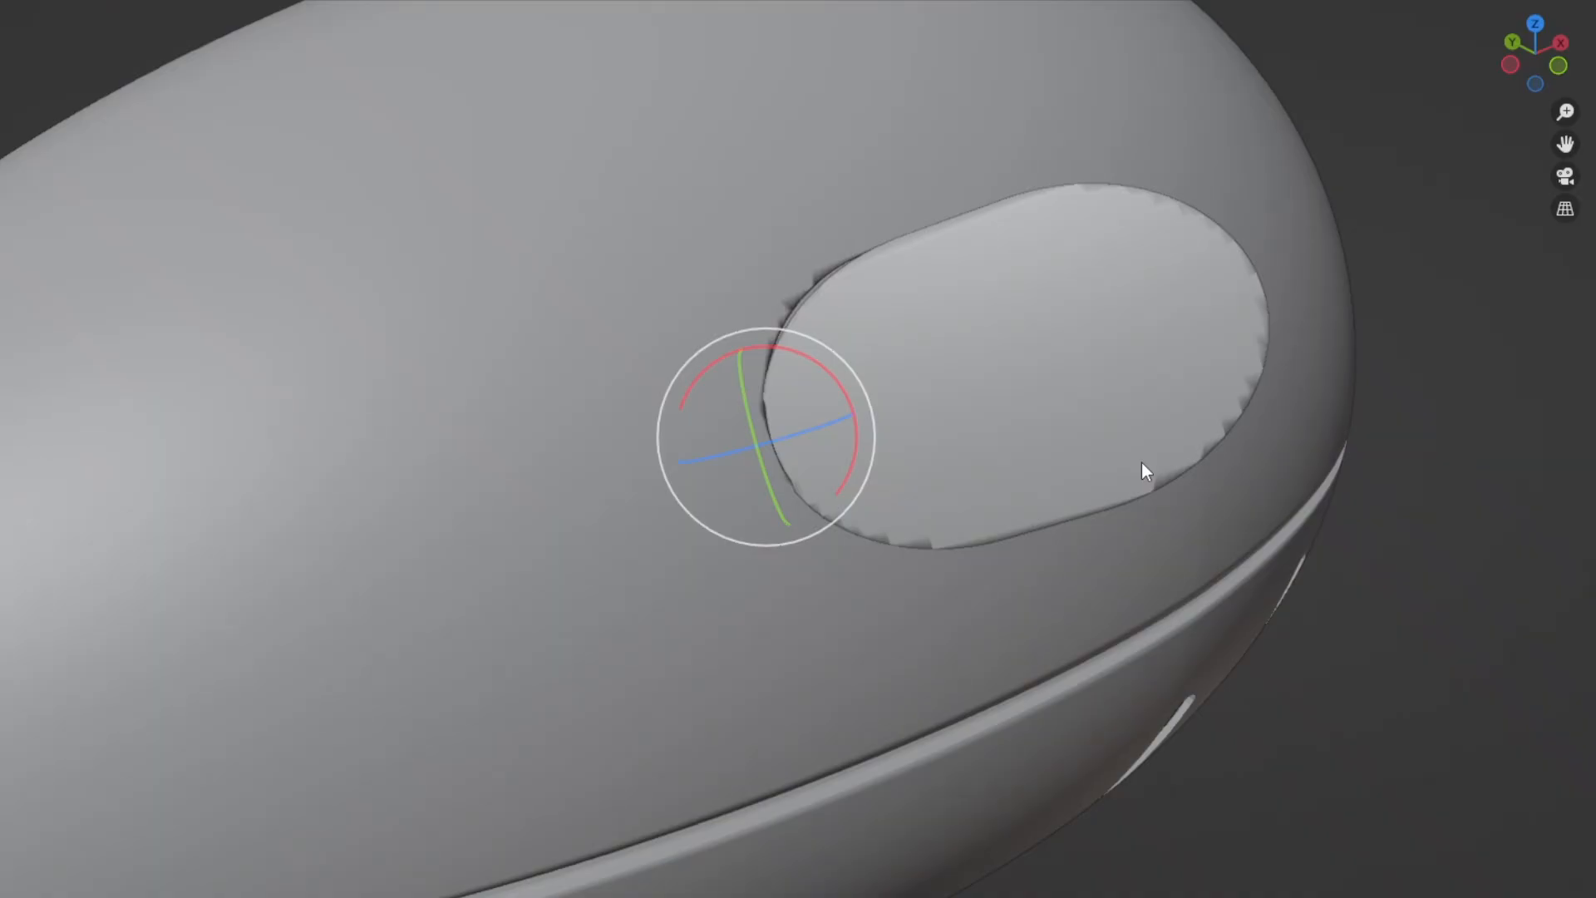
Examine the partly open side door and how its curved hinge edge meets the opening.
{"action": "middle_click_drag", "start_coordinate": [1144, 463], "coordinate": [723, 457]}
{"action": "scroll", "coordinate": [933, 425], "scroll_direction": "up", "scroll_amount": 3}
{"action": "scroll", "coordinate": [722, 456], "scroll_direction": "down", "scroll_amount": 3}
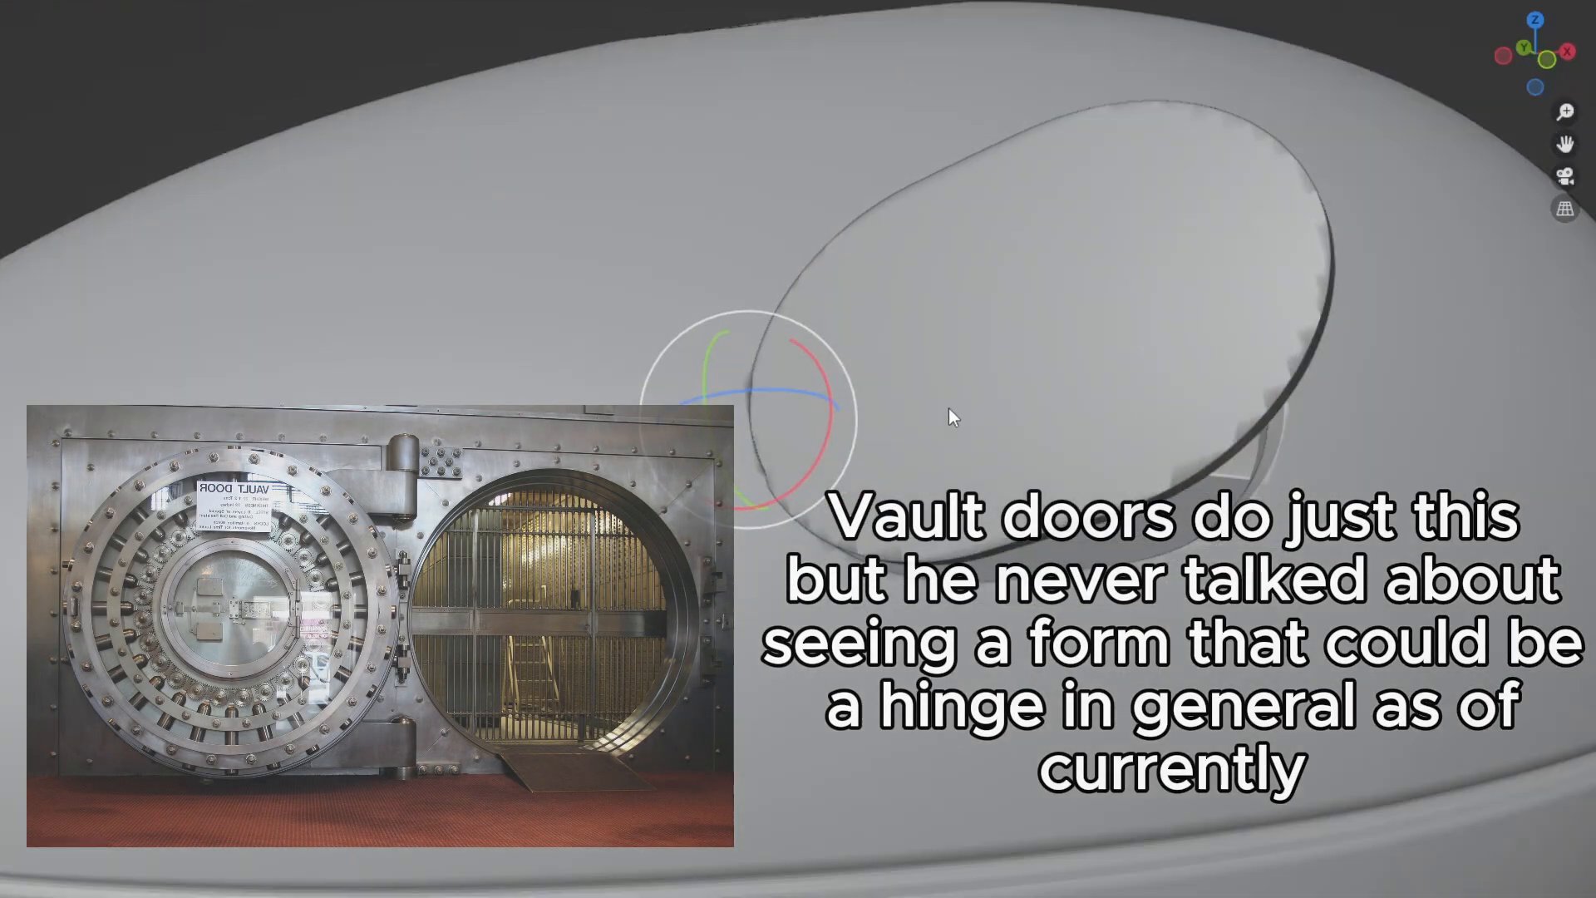
{"action": "middle_click_drag", "start_coordinate": [953, 416], "coordinate": [924, 422]}
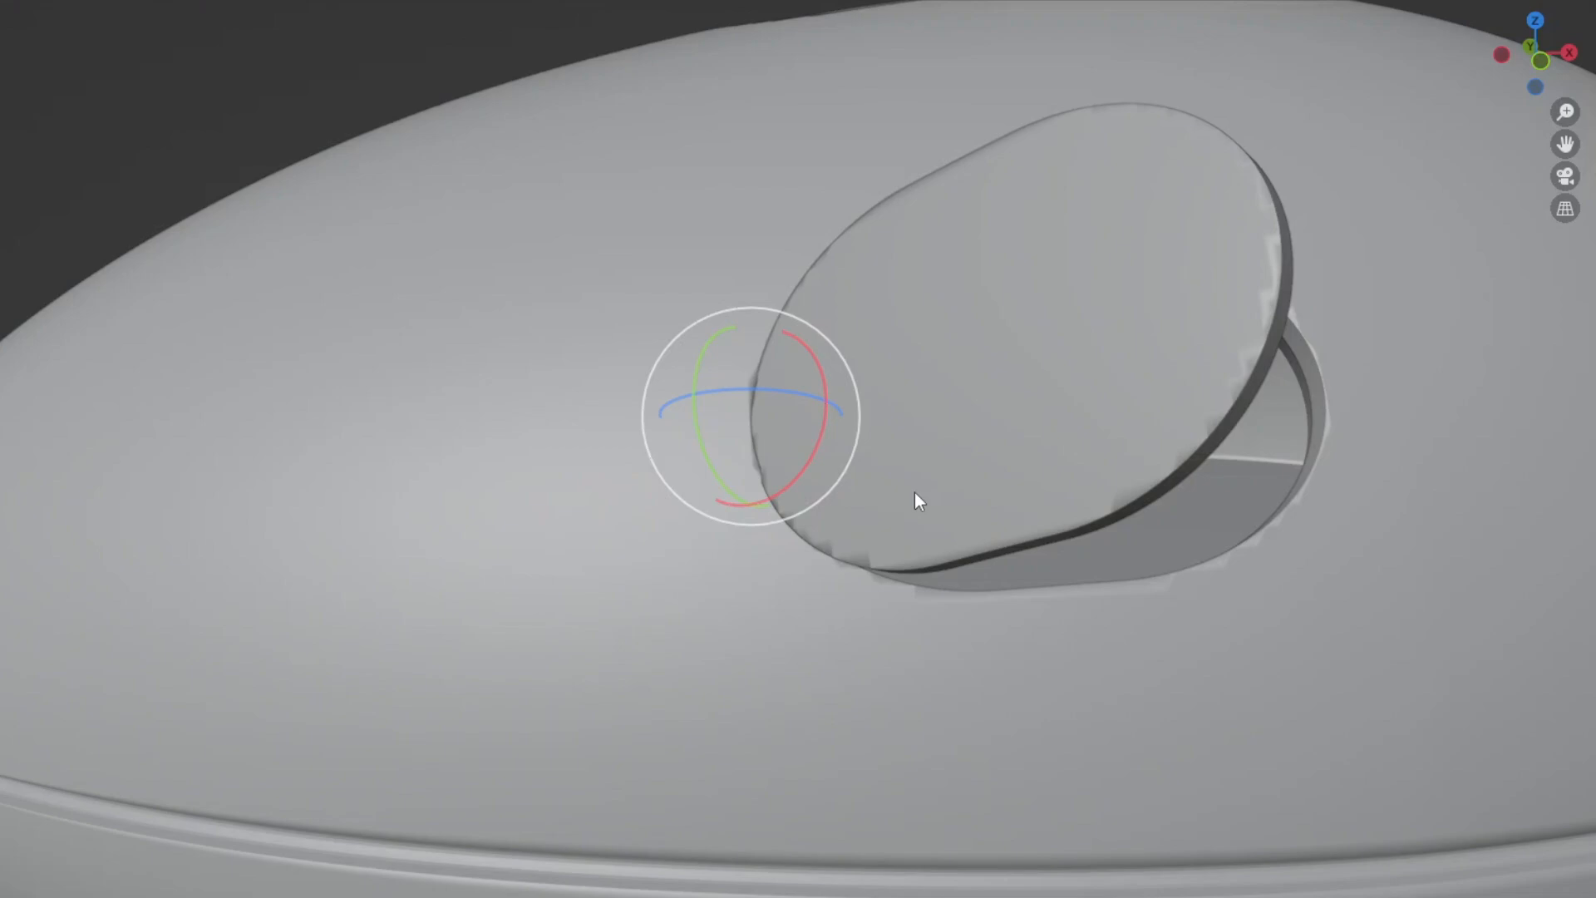
{"action": "scroll", "coordinate": [915, 492], "scroll_direction": "up", "scroll_amount": 4}
{"action": "middle_click_drag", "start_coordinate": [912, 474], "coordinate": [1109, 495]}
{"action": "scroll", "coordinate": [900, 496], "scroll_direction": "up", "scroll_amount": 3}
{"action": "scroll", "coordinate": [1036, 597], "scroll_direction": "up", "scroll_amount": 4}
{"action": "middle_click_drag", "start_coordinate": [1036, 597], "coordinate": [966, 464]}
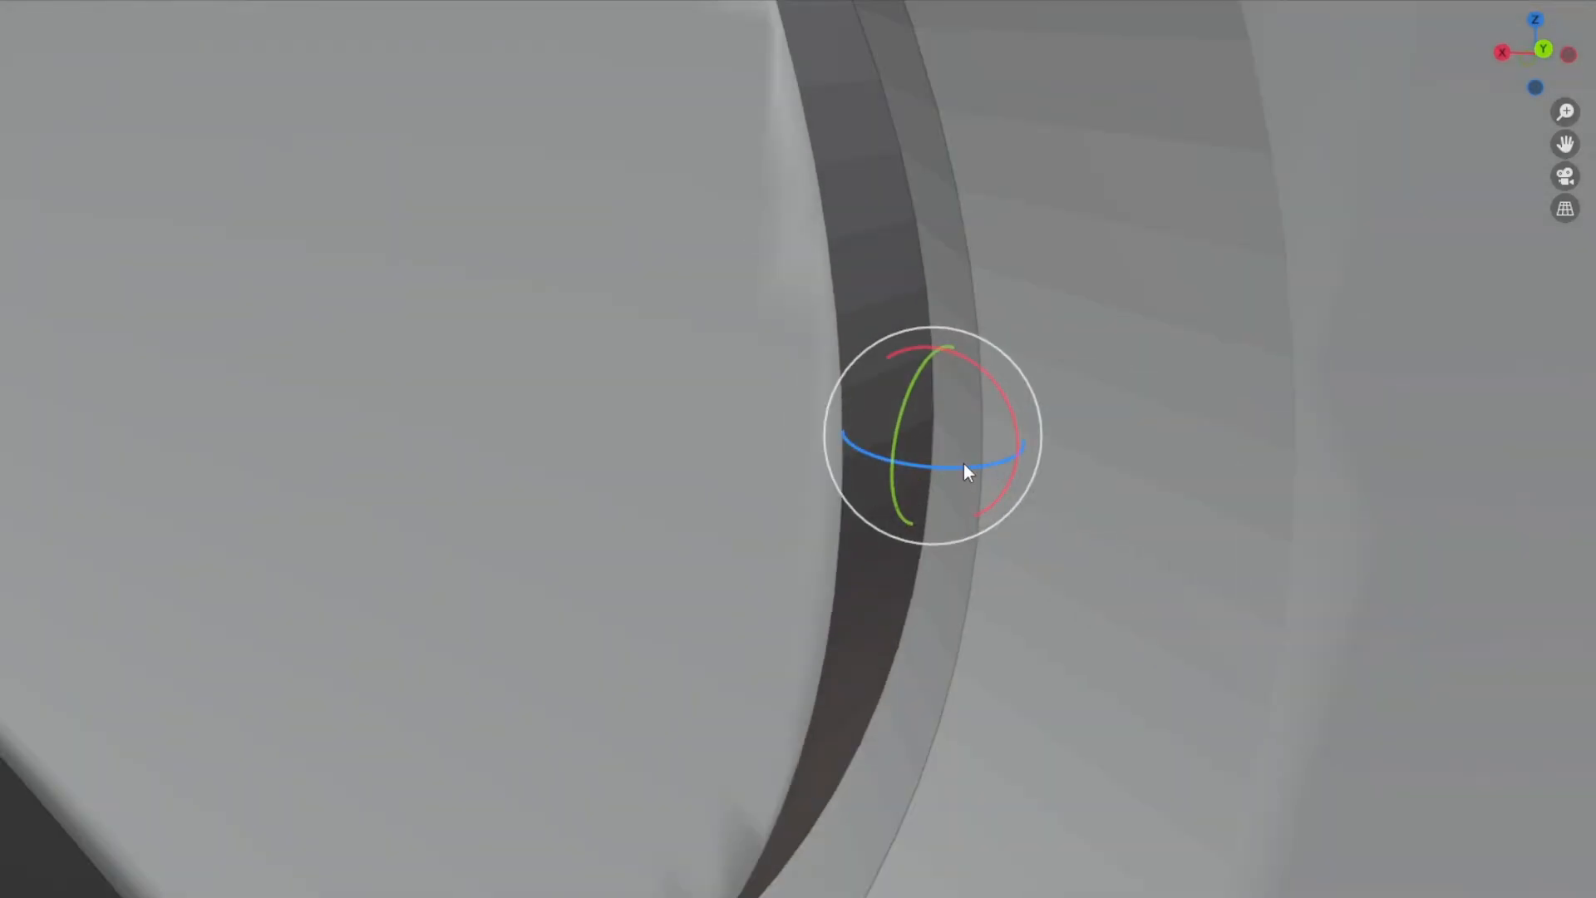
Swing the side door shut by 45.9° about its local Z axis and compare it with the open position.
{"action": "left_click_drag", "start_coordinate": [956, 462], "coordinate": [1136, 488]}
{"action": "middle_click_drag", "start_coordinate": [1136, 488], "coordinate": [862, 372]}
{"action": "scroll", "coordinate": [667, 601], "scroll_direction": "down", "scroll_amount": 4}
{"action": "scroll", "coordinate": [600, 520], "scroll_direction": "down", "scroll_amount": 5}
{"action": "scroll", "coordinate": [600, 516], "scroll_direction": "down", "scroll_amount": 4}
{"action": "scroll", "coordinate": [861, 373], "scroll_direction": "up", "scroll_amount": 2}
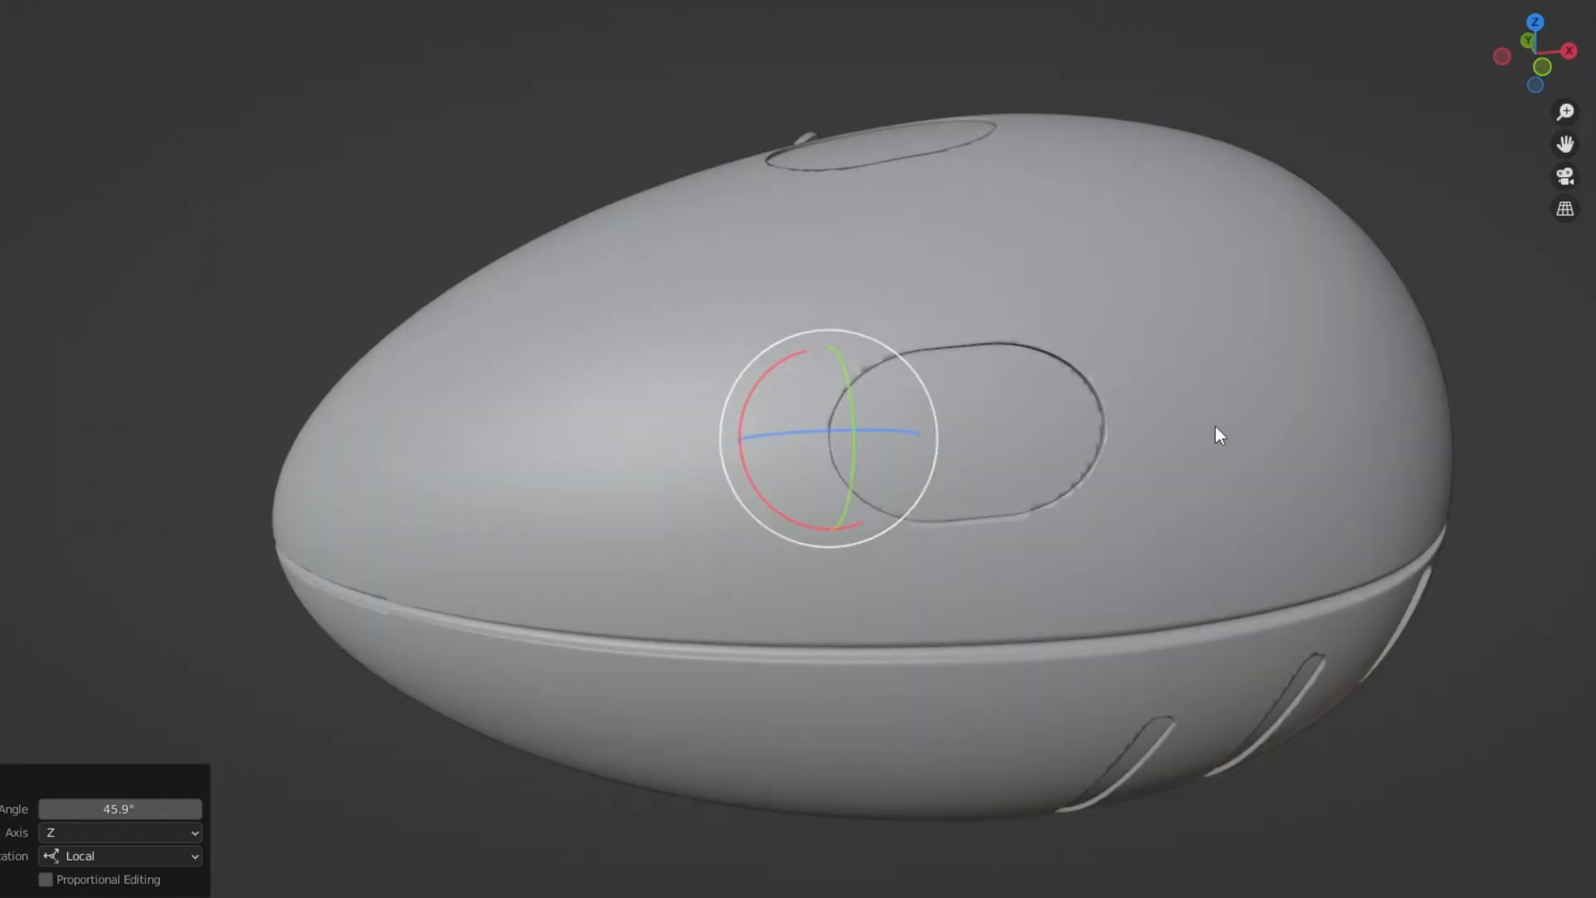
{"action": "key", "text": "ctrl+z"}
{"action": "middle_click_drag", "start_coordinate": [1216, 426], "coordinate": [936, 386]}
{"action": "key", "text": "ctrl+shift+z"}
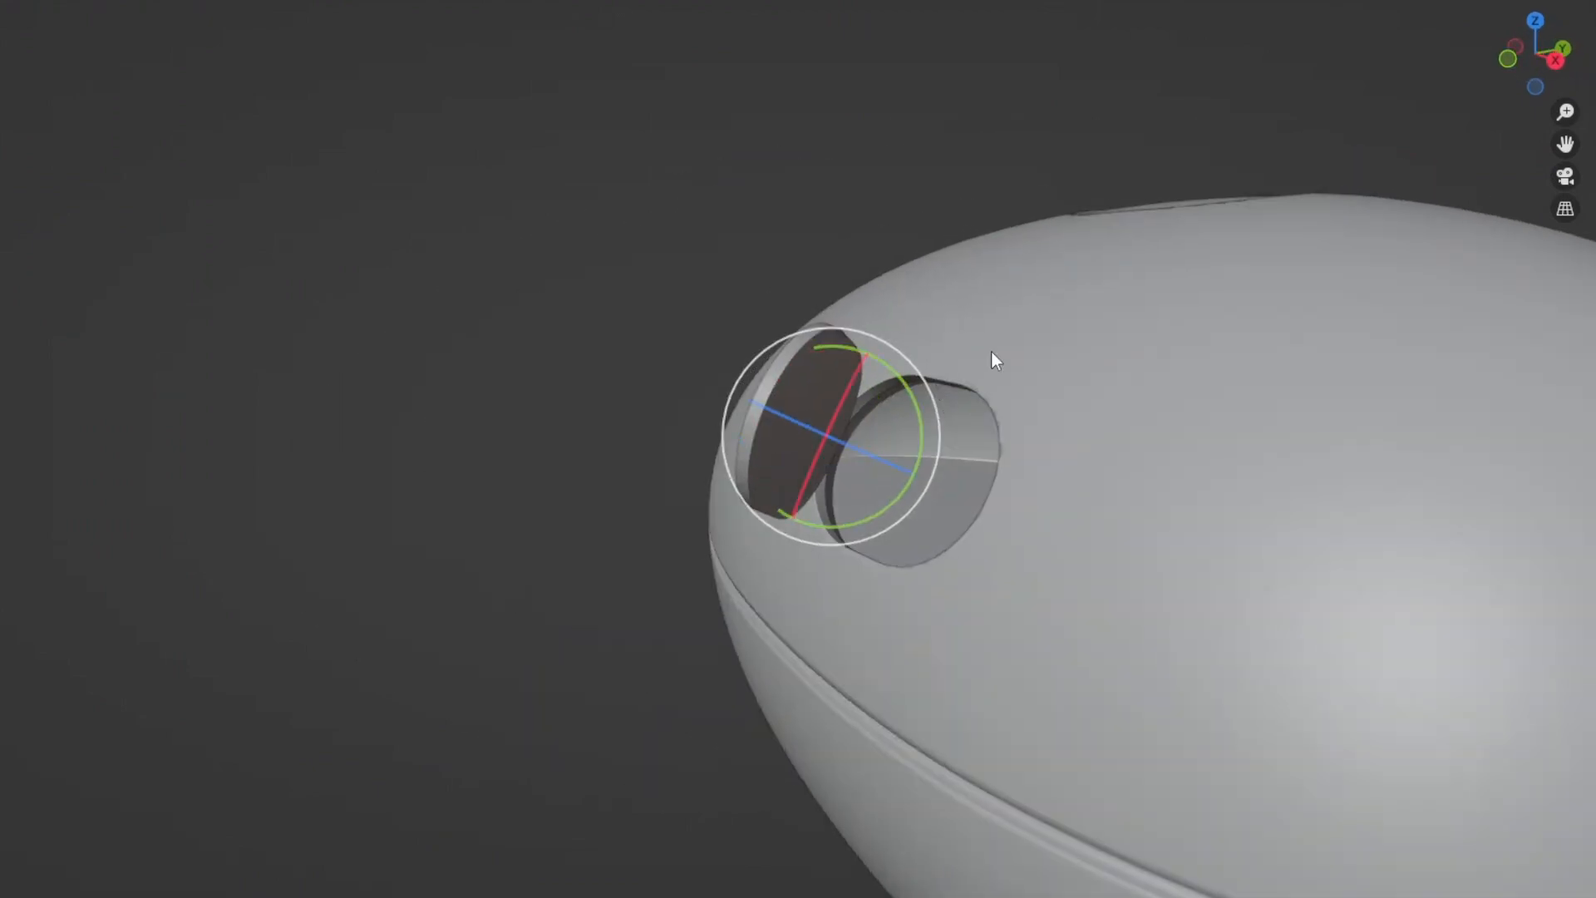
Try rotating the side door at different angles around its hinge edge, and undo the attempts.
{"action": "middle_click_drag", "start_coordinate": [1044, 396], "coordinate": [826, 331]}
{"action": "scroll", "coordinate": [1009, 413], "scroll_direction": "up", "scroll_amount": 5}
{"action": "scroll", "coordinate": [1014, 391], "scroll_direction": "down", "scroll_amount": 6}
{"action": "middle_click_drag", "start_coordinate": [1186, 471], "coordinate": [948, 482]}
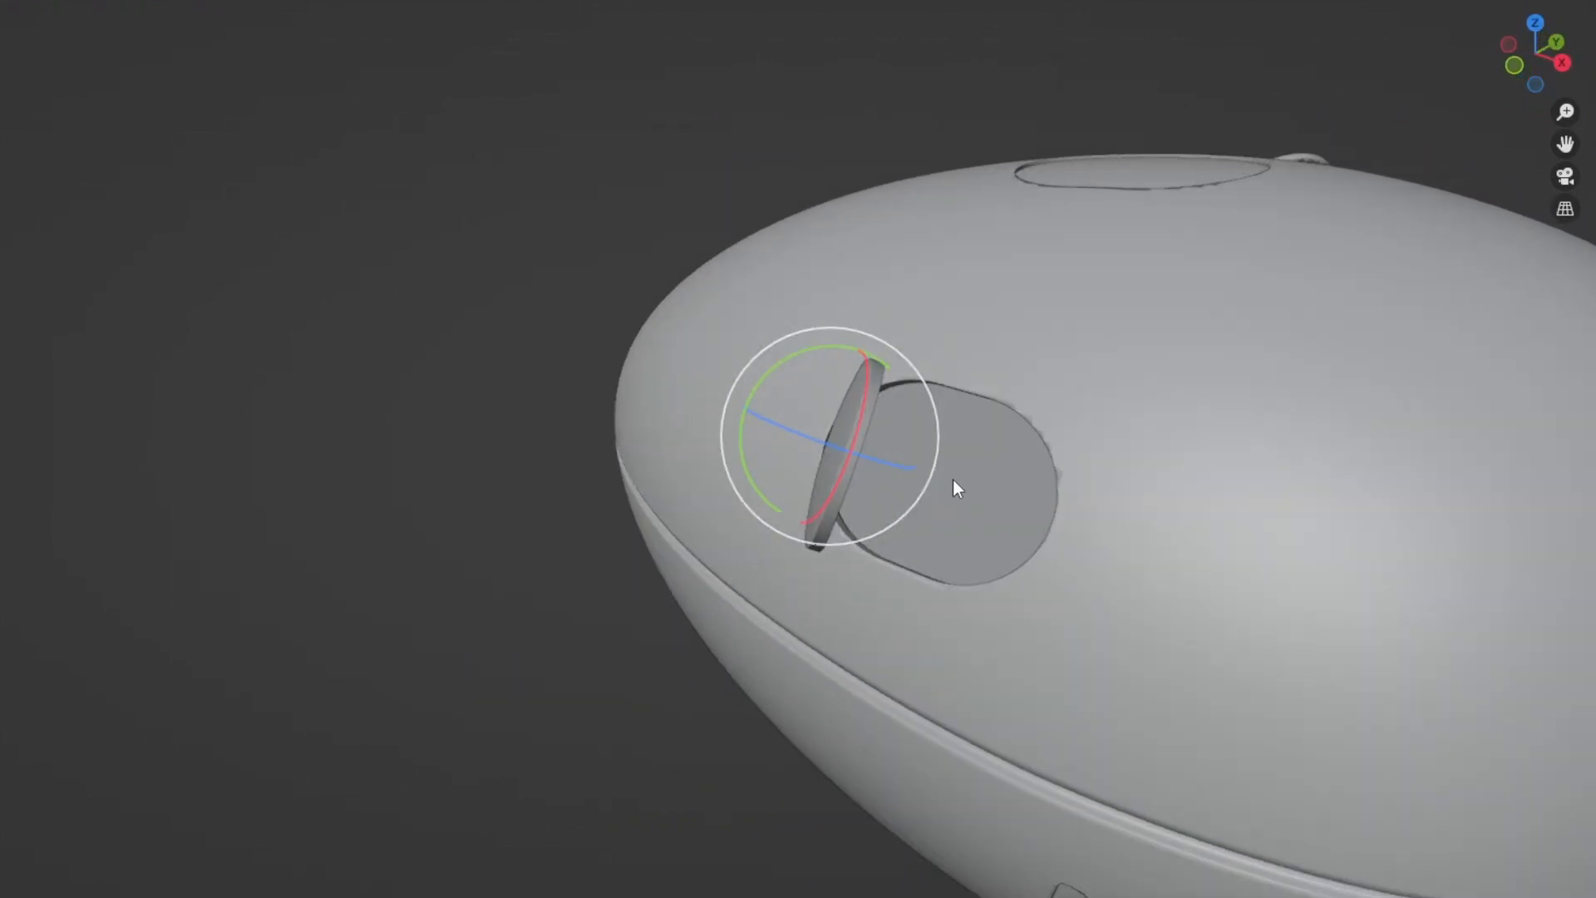
{"action": "middle_click_drag", "start_coordinate": [960, 482], "coordinate": [763, 353]}
{"action": "left_click_drag", "start_coordinate": [902, 356], "coordinate": [941, 387]}
{"action": "left_click_drag", "start_coordinate": [870, 430], "coordinate": [847, 399]}
{"action": "key", "text": "ctrl+z"}
{"action": "key", "text": "ctrl+z"}
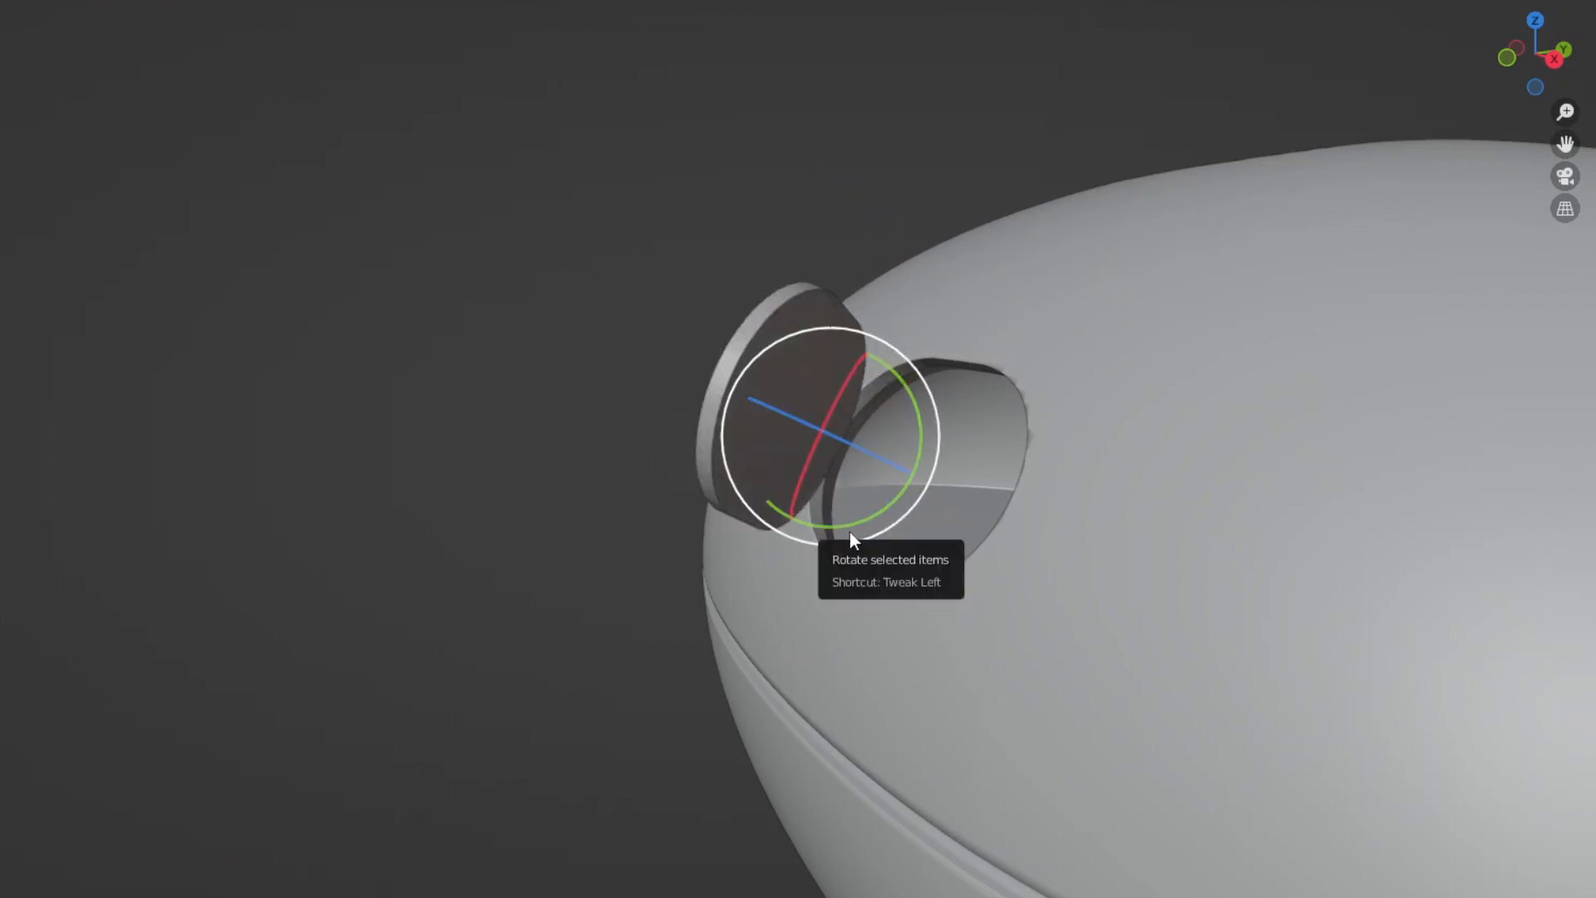
Tilt the open side door by 21.3° about the view's Z axis.
{"action": "middle_click_drag", "start_coordinate": [858, 547], "coordinate": [993, 562]}
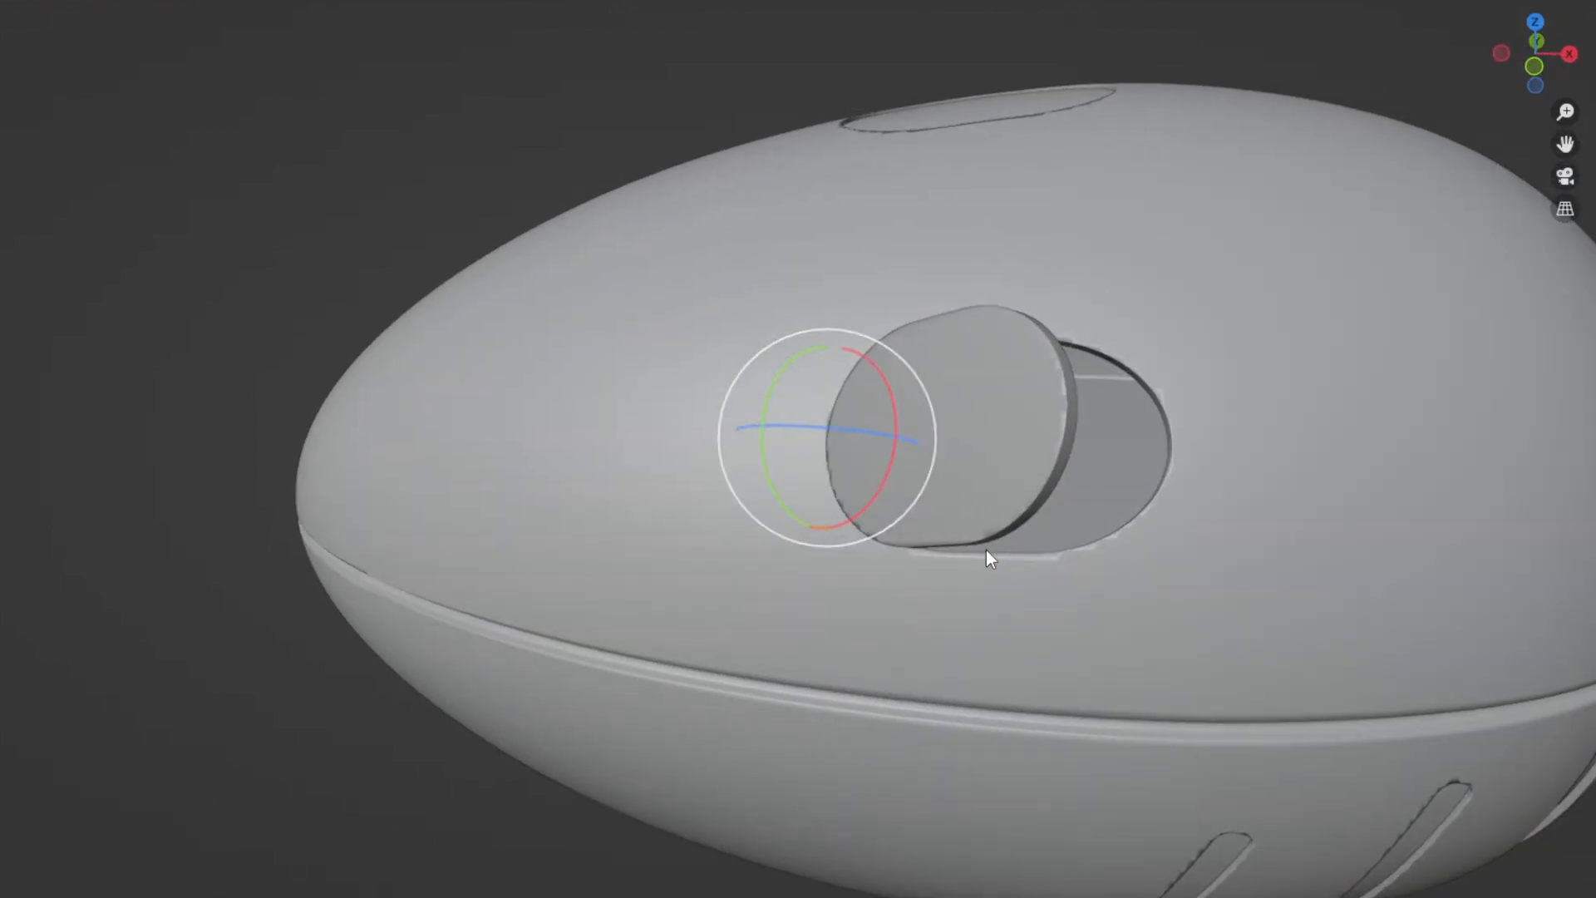
{"action": "scroll", "coordinate": [973, 536], "scroll_direction": "down", "scroll_amount": 8}
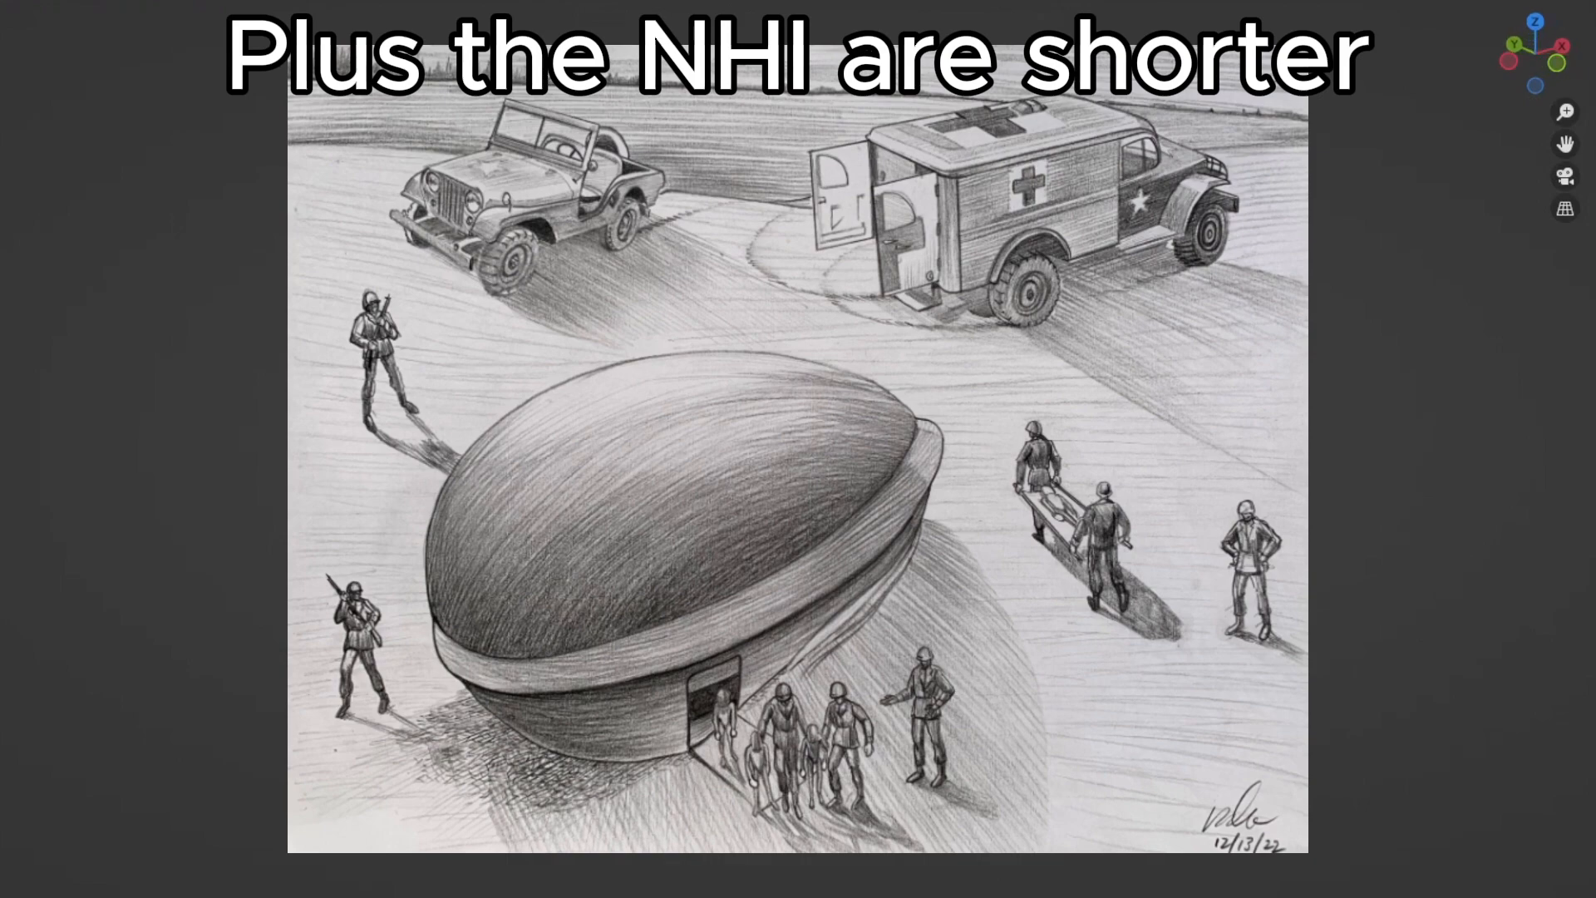
{"action": "middle_click_drag", "start_coordinate": [957, 514], "coordinate": [1081, 517]}
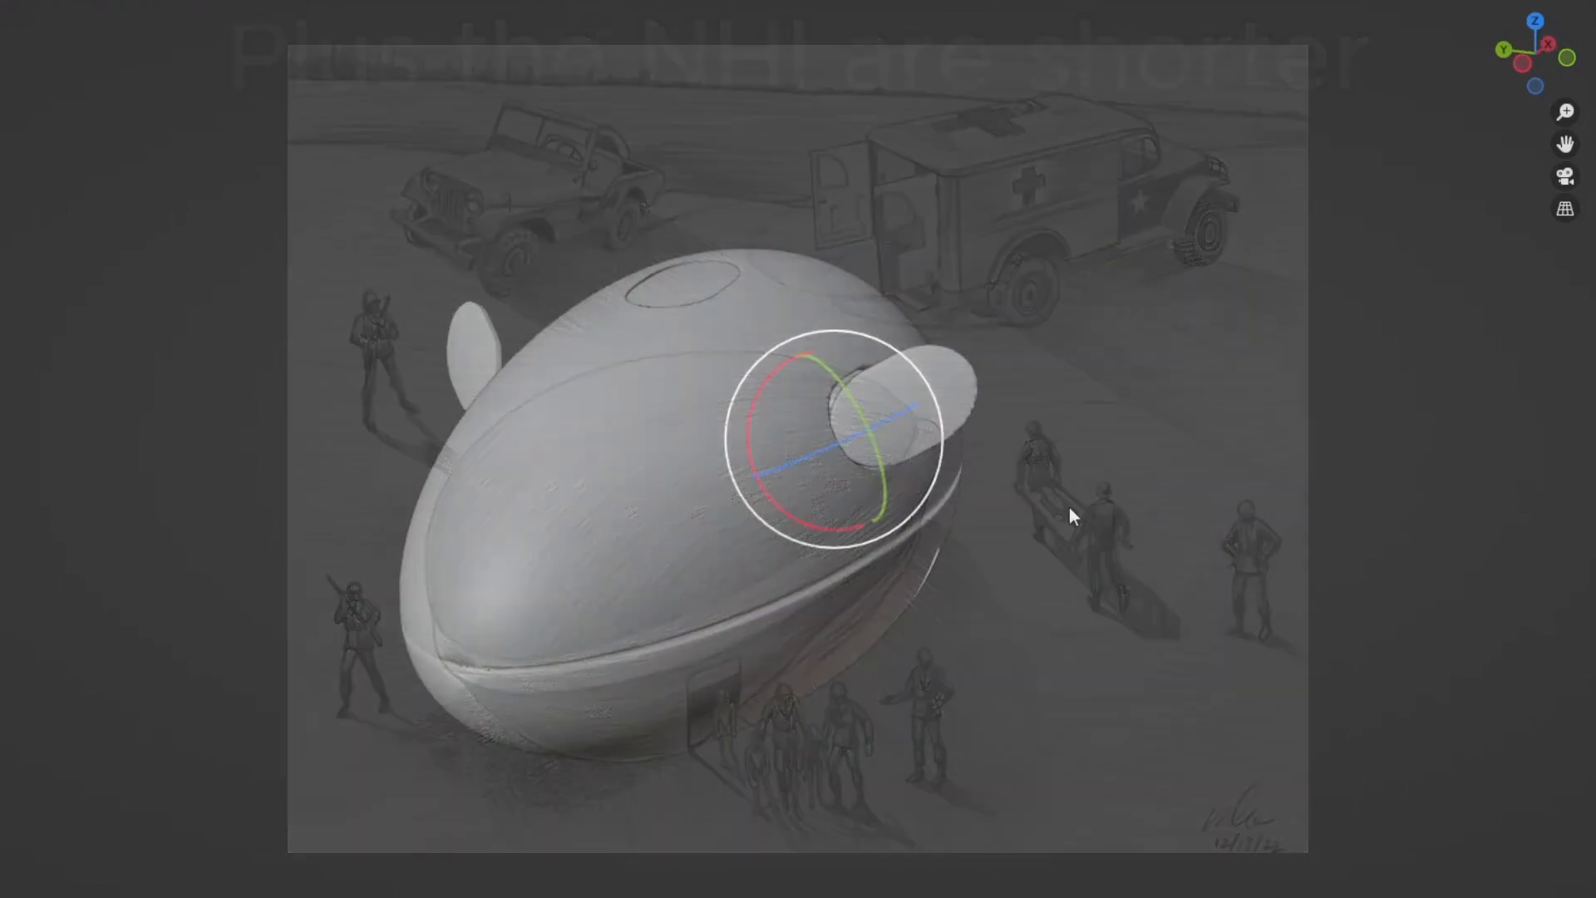
{"action": "scroll", "coordinate": [992, 382], "scroll_direction": "up", "scroll_amount": 3}
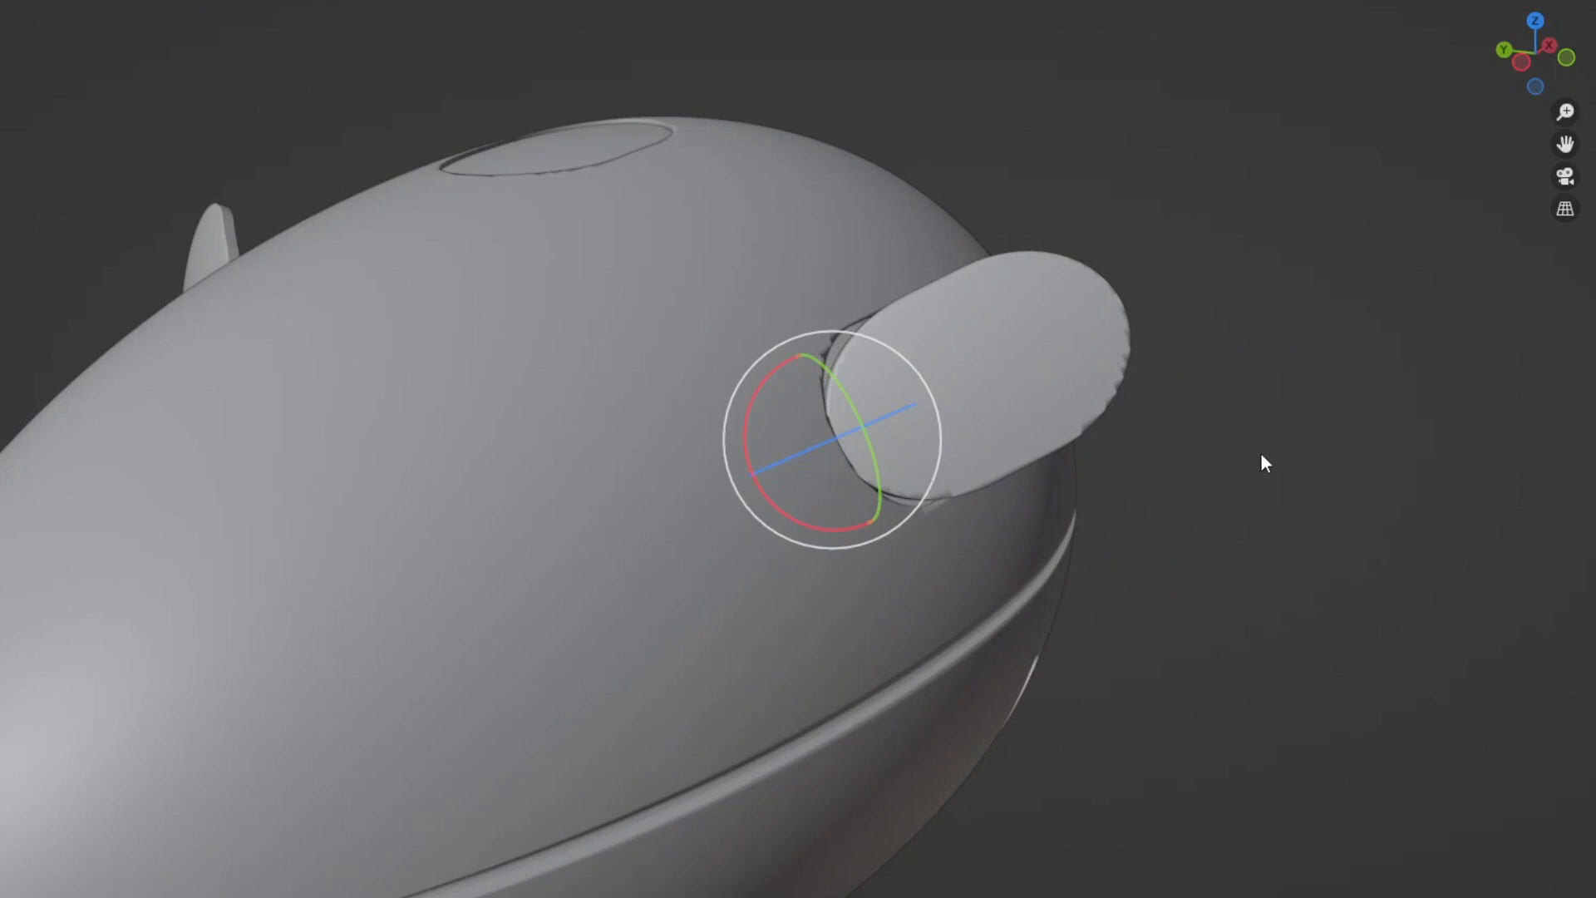
{"action": "middle_click_drag", "start_coordinate": [1261, 452], "coordinate": [991, 472]}
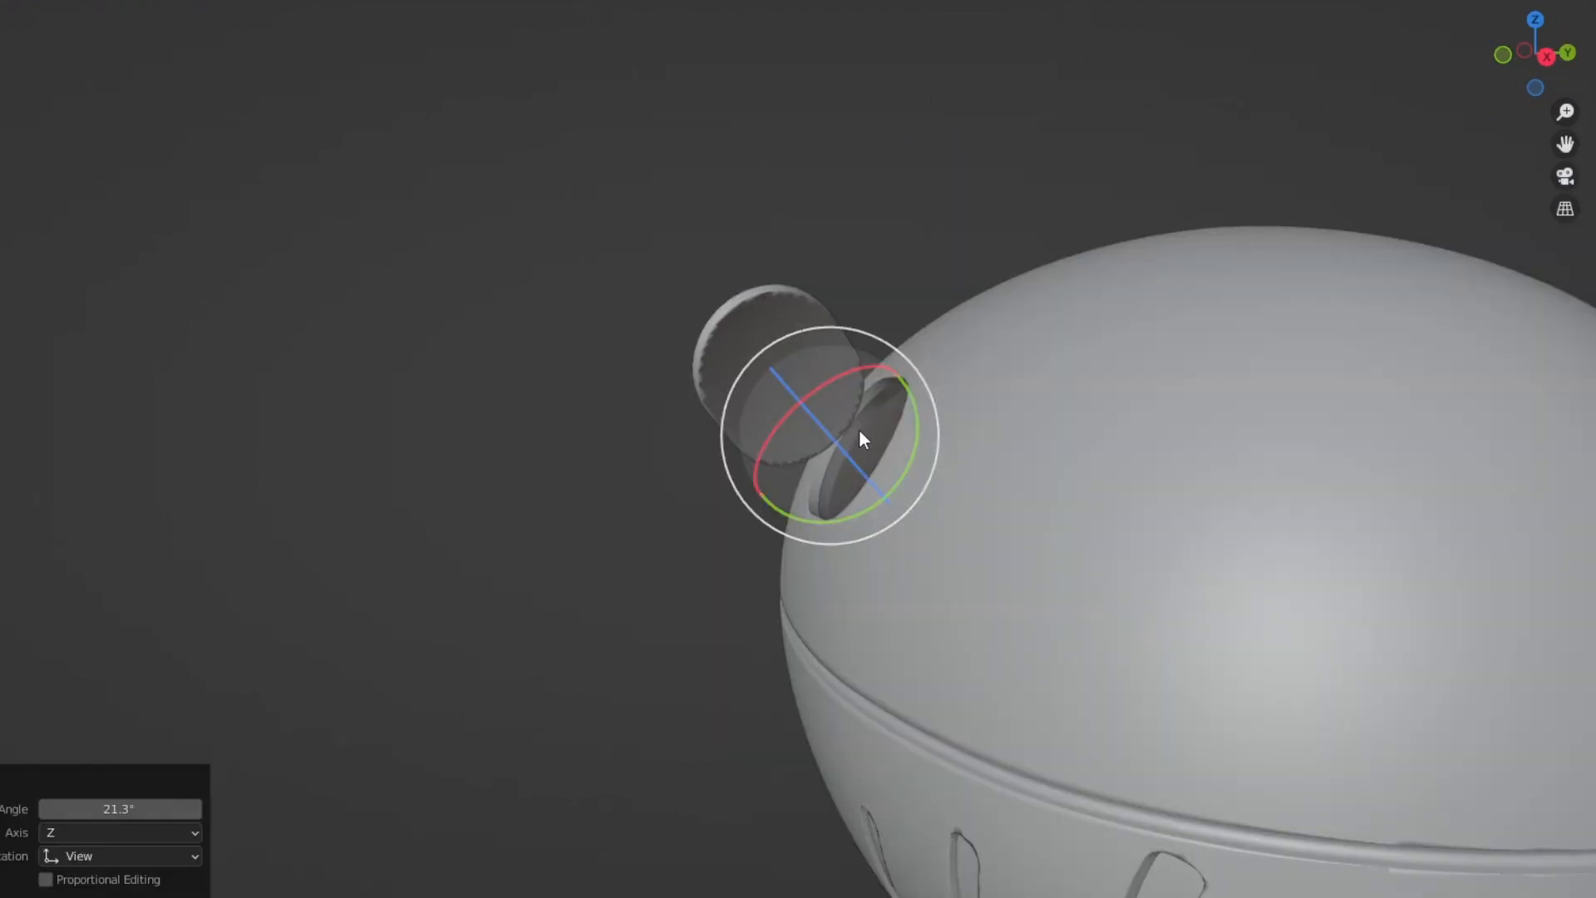
{"action": "mouse_move", "coordinate": [822, 422]}
{"action": "left_mouse_down"}
{"action": "mouse_move", "coordinate": [812, 406]}
{"action": "mouse_move", "coordinate": [835, 403]}
{"action": "left_mouse_up"}
{"action": "key", "text": "ctrl+z"}
Examine the whole egg-shaped craft with its tilted side door from the side and the rear.
{"action": "mouse_move", "coordinate": [836, 402]}
{"action": "middle_mouse_down"}
{"action": "mouse_move", "coordinate": [1069, 451]}
{"action": "mouse_move", "coordinate": [896, 441]}
{"action": "mouse_move", "coordinate": [882, 279]}
{"action": "mouse_move", "coordinate": [976, 228]}
{"action": "mouse_move", "coordinate": [966, 242]}
{"action": "mouse_move", "coordinate": [909, 207]}
{"action": "mouse_move", "coordinate": [984, 199]}
{"action": "mouse_move", "coordinate": [851, 238]}
{"action": "mouse_move", "coordinate": [970, 204]}
{"action": "mouse_move", "coordinate": [1140, 335]}
{"action": "mouse_move", "coordinate": [951, 324]}
{"action": "mouse_move", "coordinate": [840, 499]}
{"action": "mouse_move", "coordinate": [552, 537]}
{"action": "mouse_move", "coordinate": [980, 446]}
{"action": "mouse_move", "coordinate": [1001, 509]}
{"action": "mouse_move", "coordinate": [927, 529]}
{"action": "mouse_move", "coordinate": [921, 433]}
{"action": "mouse_move", "coordinate": [1061, 476]}
{"action": "mouse_move", "coordinate": [916, 490]}
{"action": "mouse_move", "coordinate": [866, 449]}
{"action": "mouse_move", "coordinate": [998, 385]}
{"action": "mouse_move", "coordinate": [956, 406]}
{"action": "middle_mouse_up"}
{"action": "scroll", "coordinate": [896, 441], "scroll_direction": "down", "scroll_amount": 6}
{"action": "scroll", "coordinate": [868, 484], "scroll_direction": "up", "scroll_amount": 6}
{"action": "scroll", "coordinate": [868, 478], "scroll_direction": "up", "scroll_amount": 8}
{"action": "scroll", "coordinate": [921, 432], "scroll_direction": "down", "scroll_amount": 12}
{"action": "scroll", "coordinate": [917, 492], "scroll_direction": "down", "scroll_amount": 4}
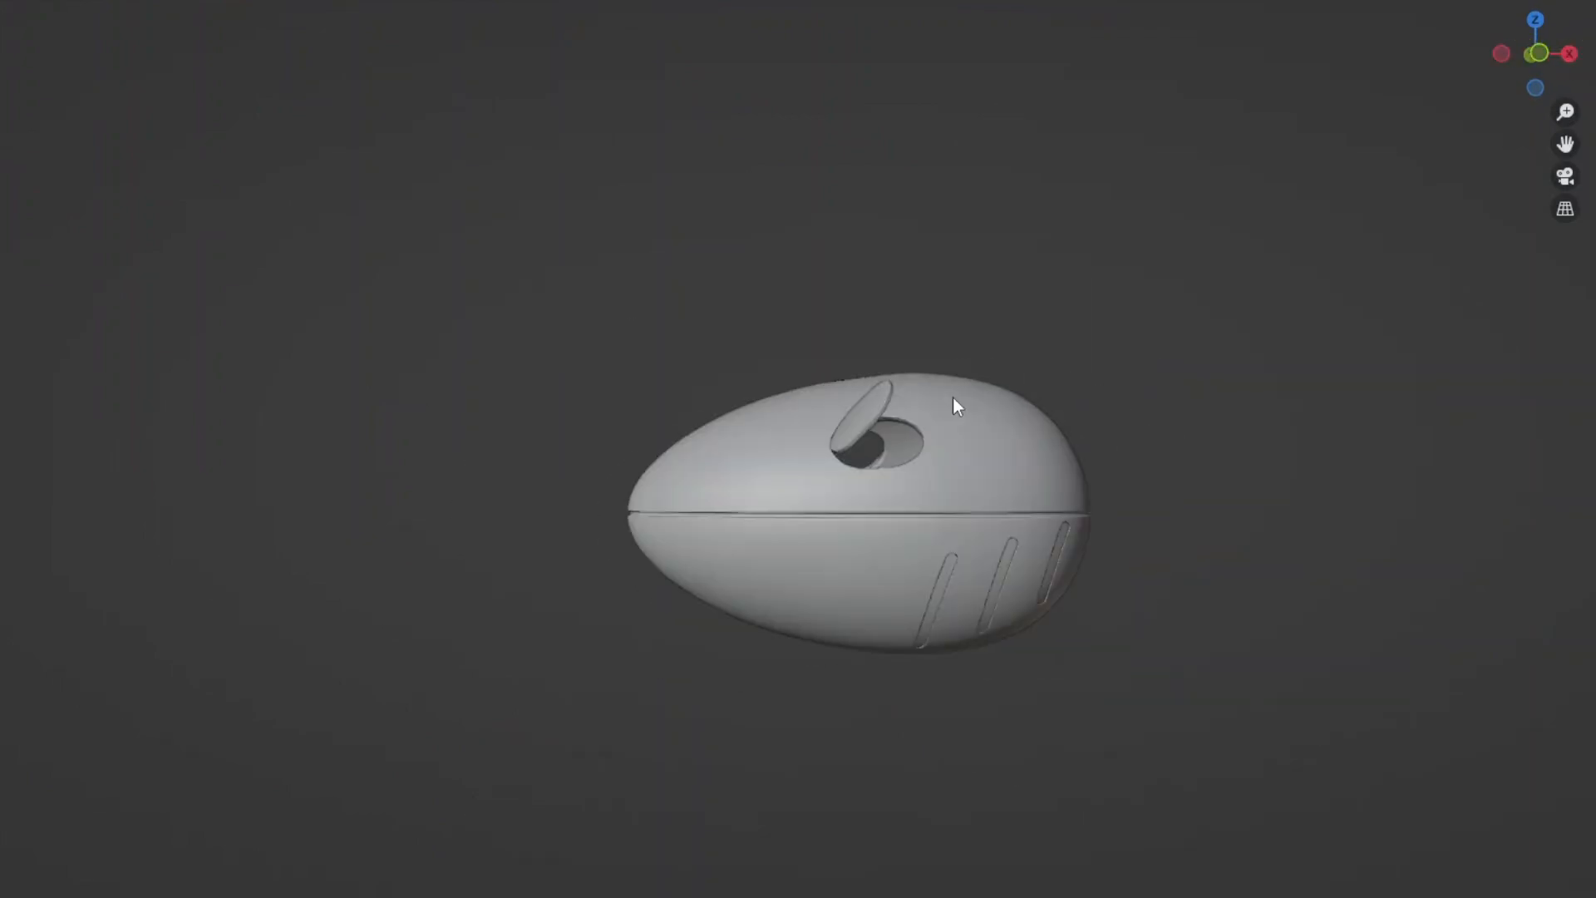
{"action": "scroll", "coordinate": [888, 429], "scroll_direction": "up", "scroll_amount": 4}
{"action": "middle_click_drag", "start_coordinate": [952, 482], "coordinate": [735, 580]}
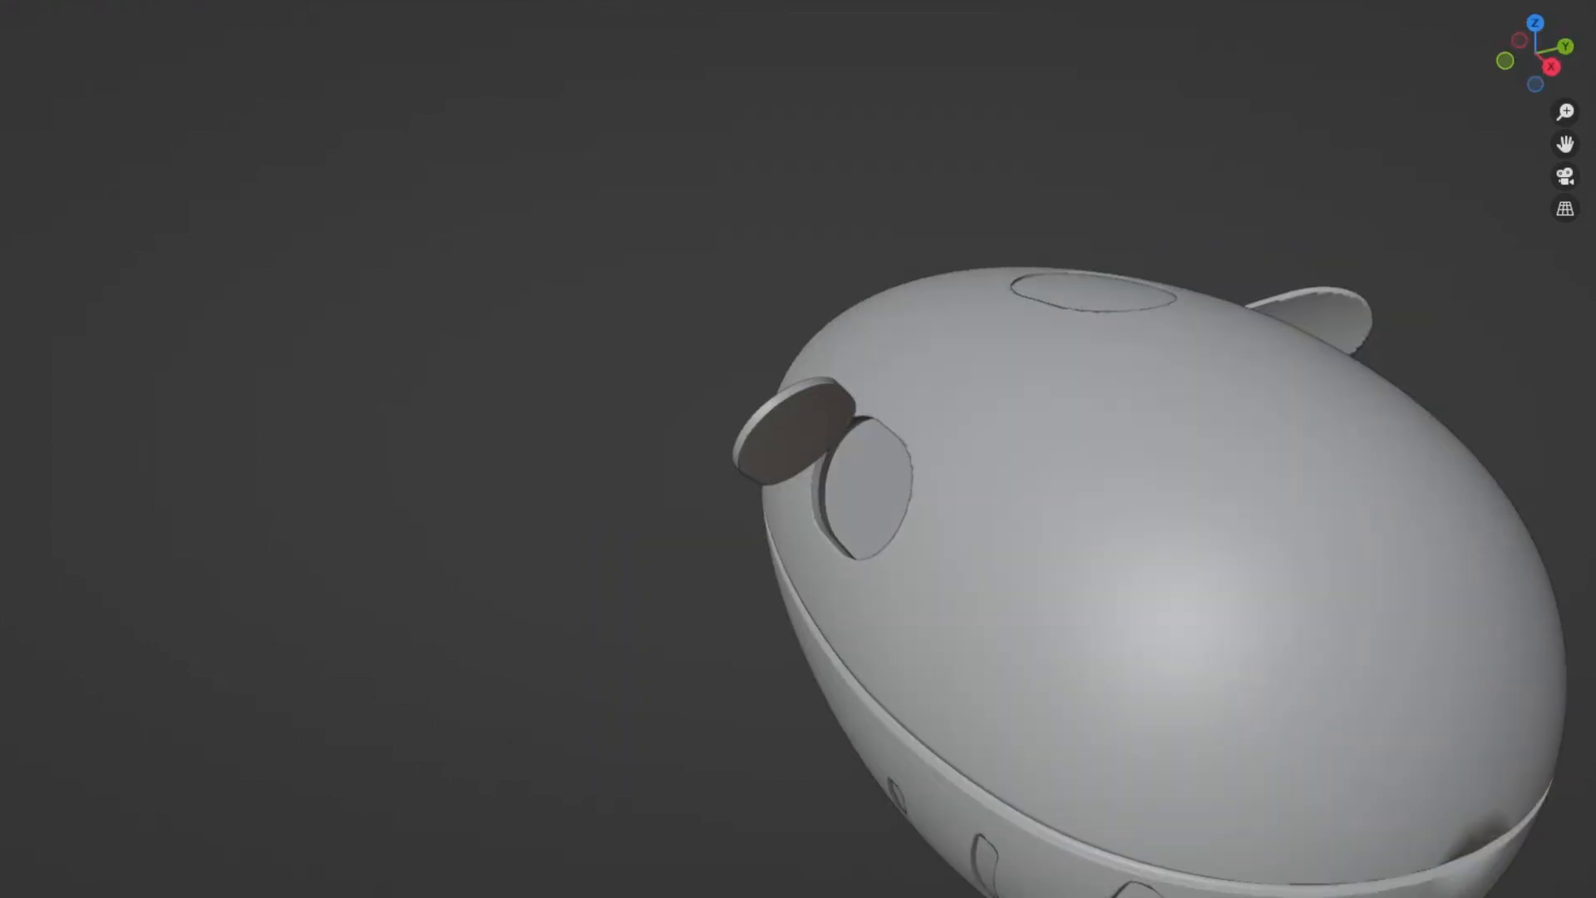